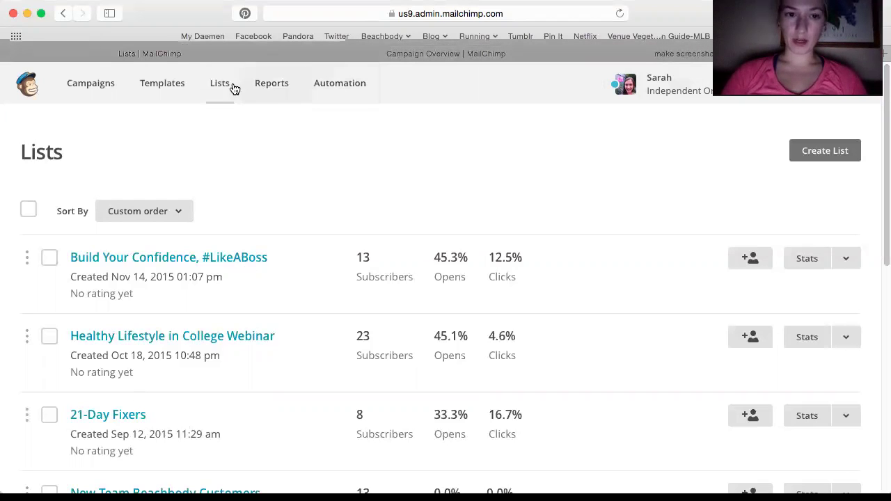
# Open the Healthy Lifestyle In College Webinar list and go to its Signup forms page
pyautogui.moveTo(881, 194); pyautogui.dragTo(881, 377)
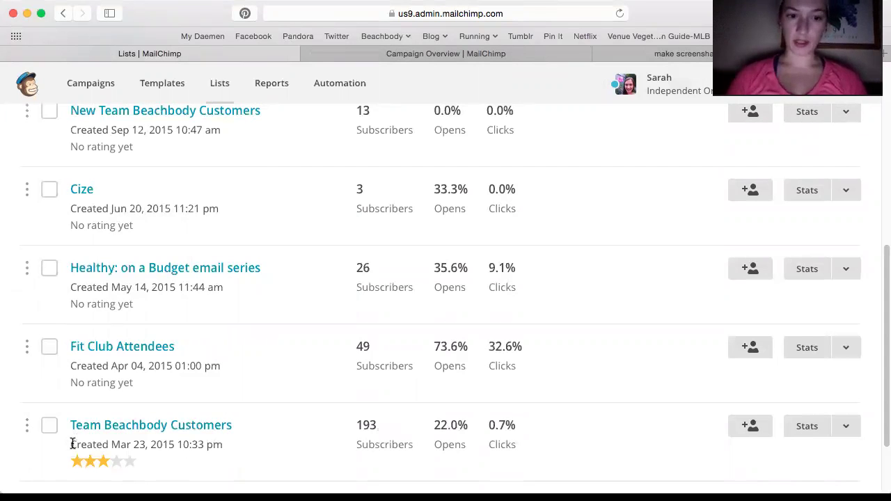
pyautogui.scroll(1, 882, 325)
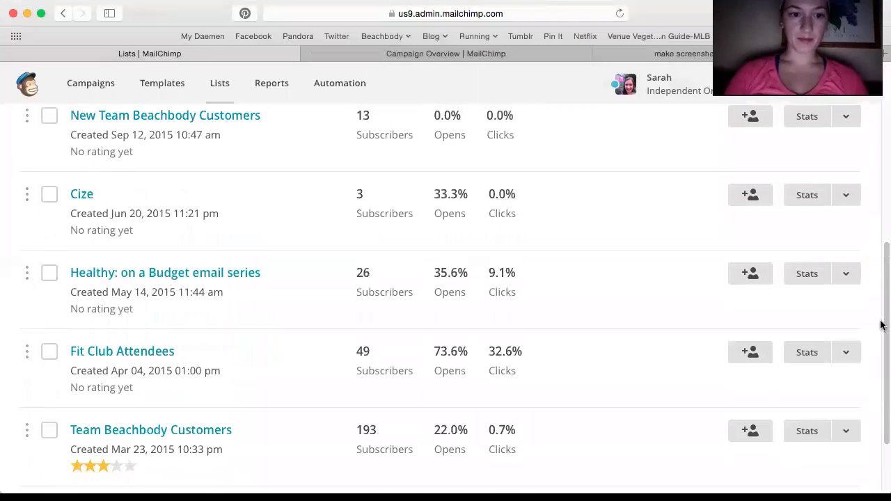
pyautogui.scroll(5, 882, 325)
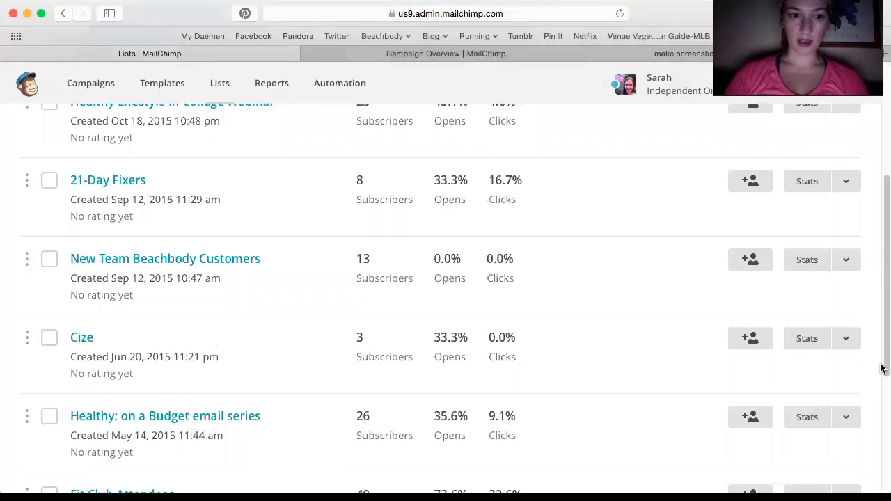
pyautogui.scroll(5, 881, 369)
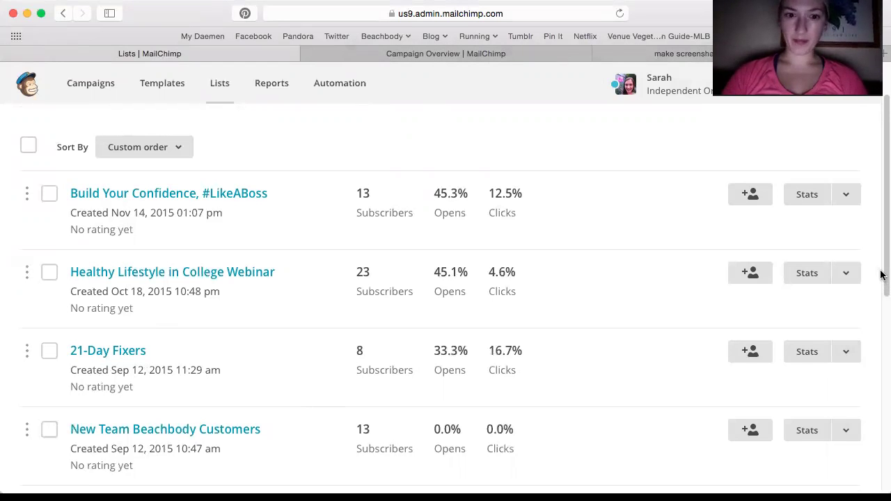
pyautogui.scroll(2, 882, 272)
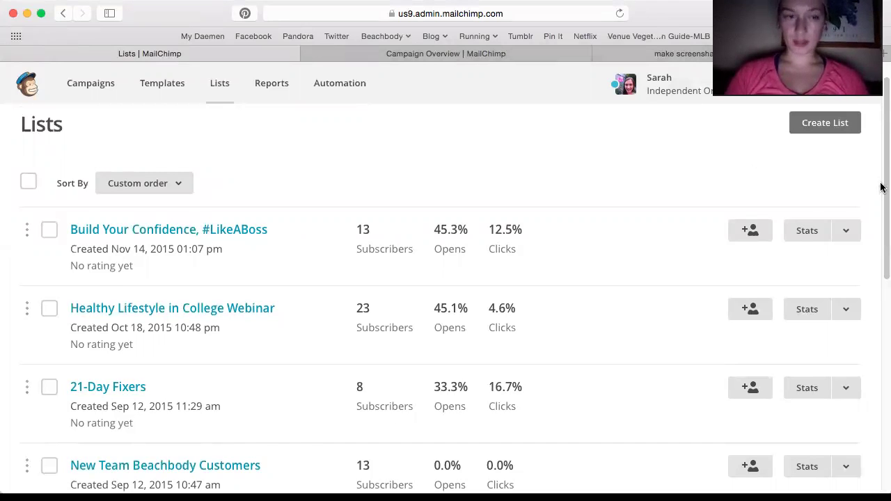
pyautogui.moveTo(883, 189); pyautogui.dragTo(883, 231)
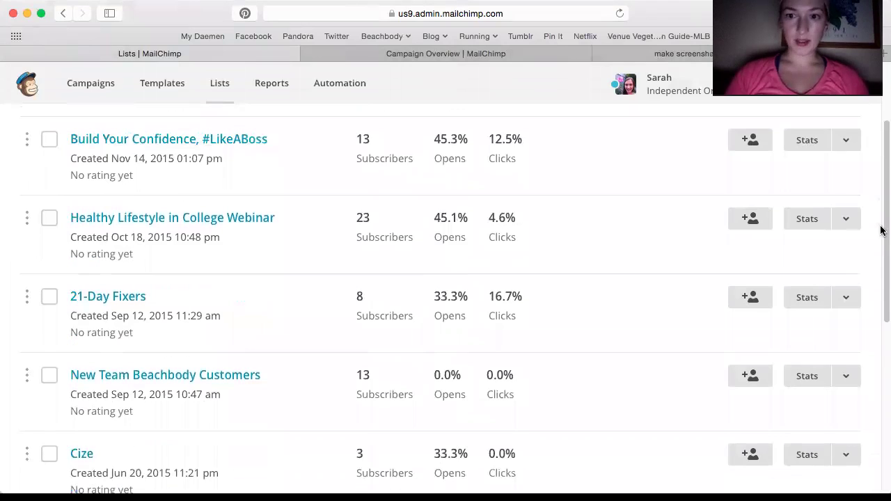
pyautogui.click(149, 221)
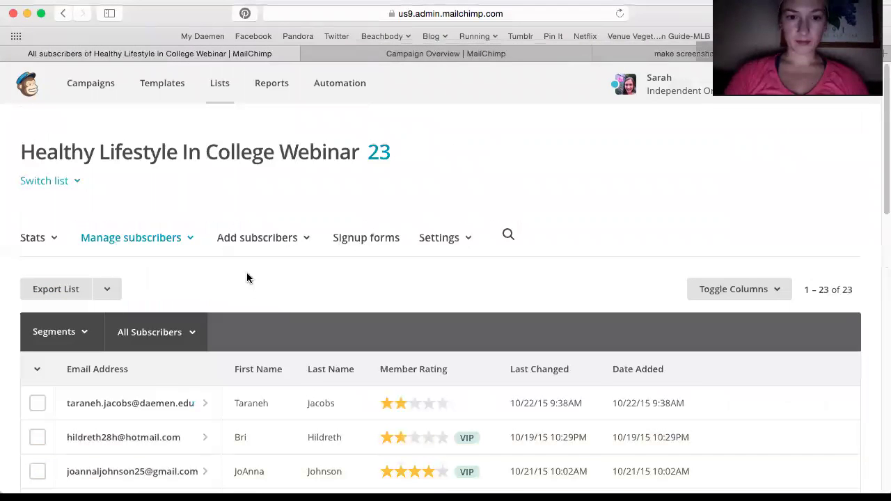
pyautogui.click(356, 239)
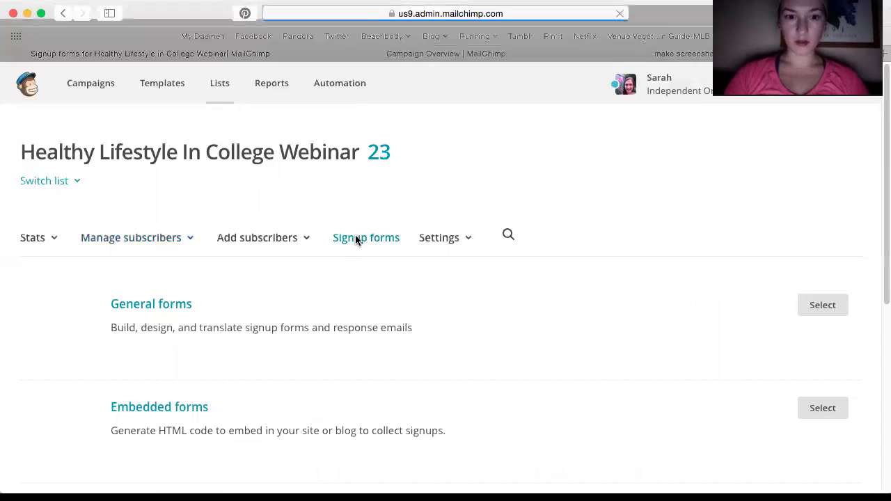
pyautogui.moveTo(881, 303); pyautogui.dragTo(882, 274)
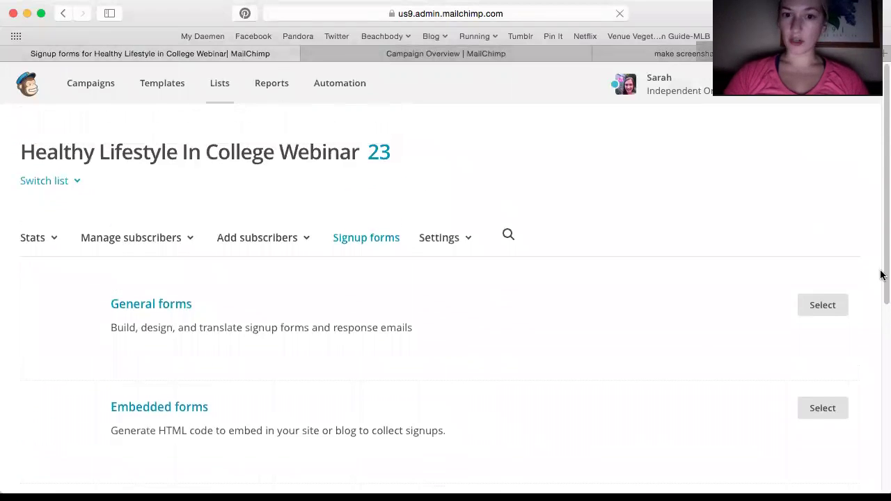
# Open the General forms signup form builder for the list
pyautogui.click(833, 307)
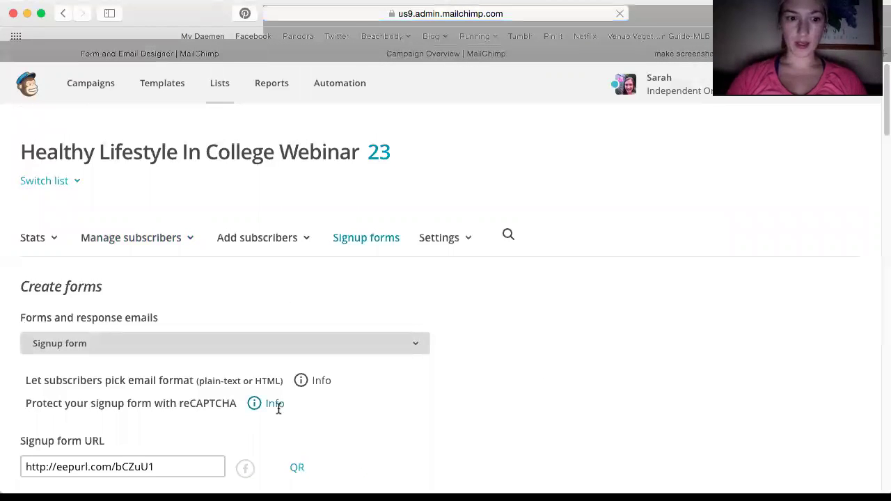
pyautogui.scroll(-1, 881, 145)
pyautogui.moveTo(881, 145); pyautogui.dragTo(881, 193)
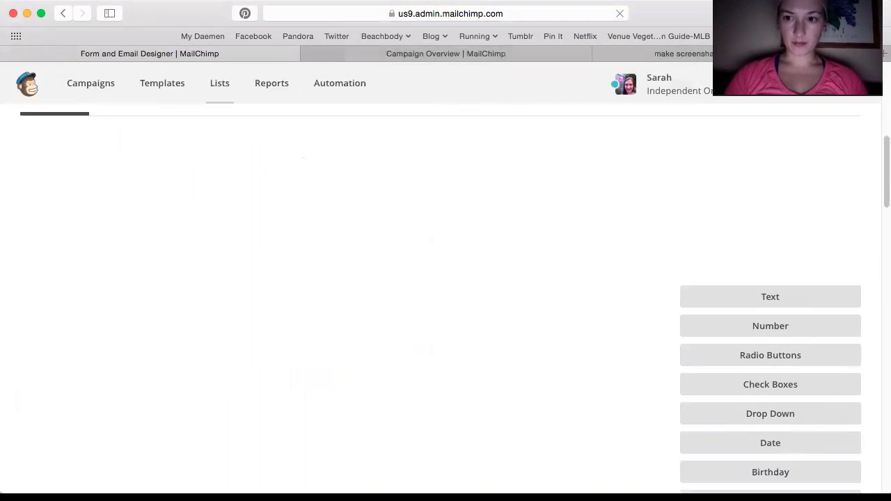
pyautogui.scroll(5, 305, 291)
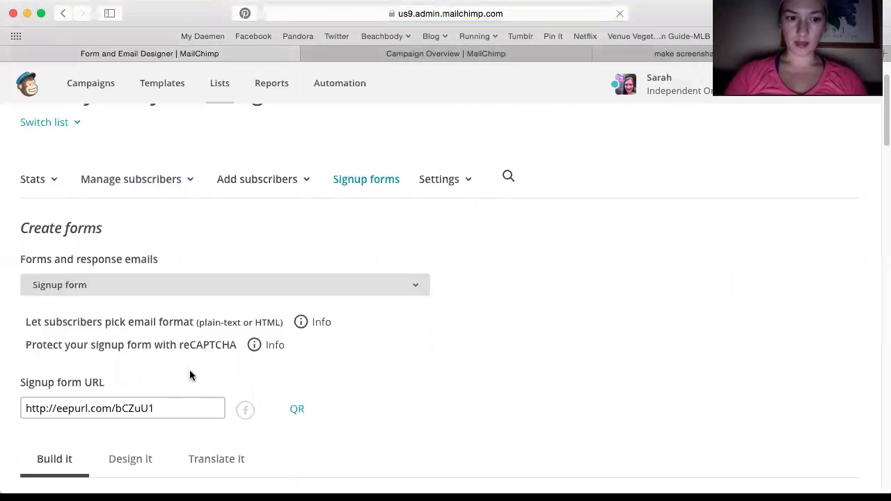
pyautogui.click(26, 408)
pyautogui.moveTo(25, 408); pyautogui.dragTo(172, 411)
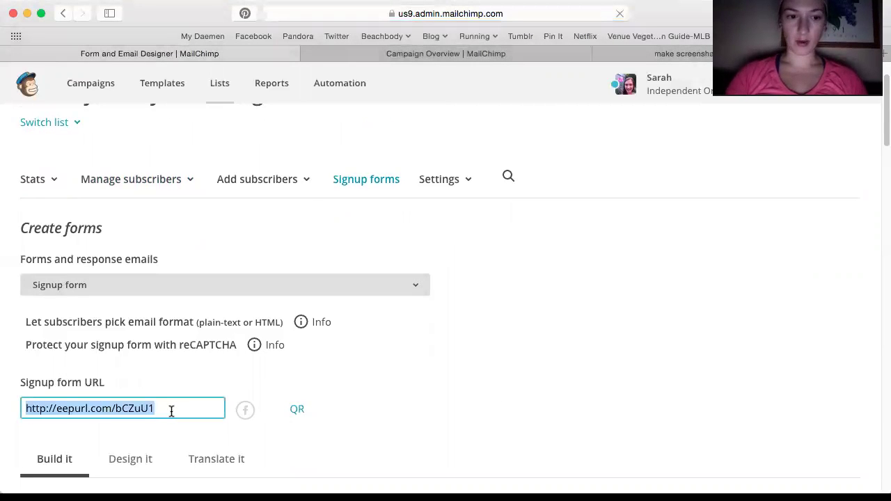
pyautogui.click(172, 411)
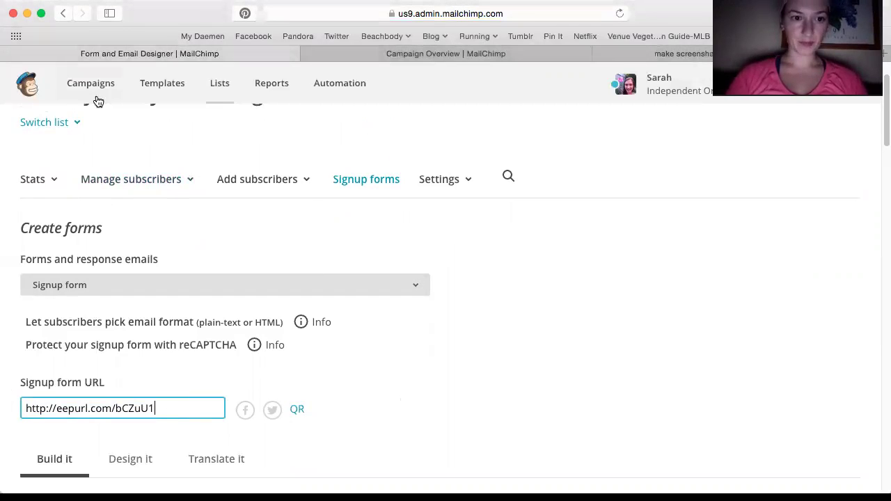
# Look over the Automation workflows, then return to the Lists page
pyautogui.click(353, 84)
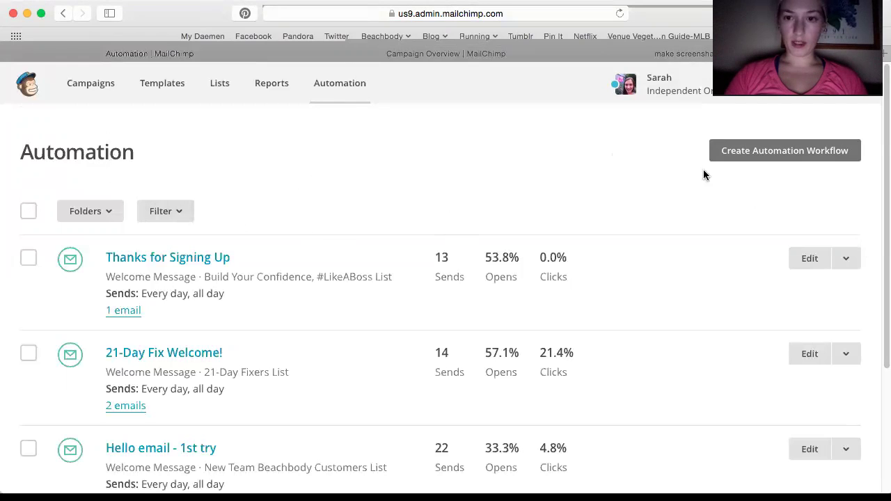
pyautogui.click(214, 83)
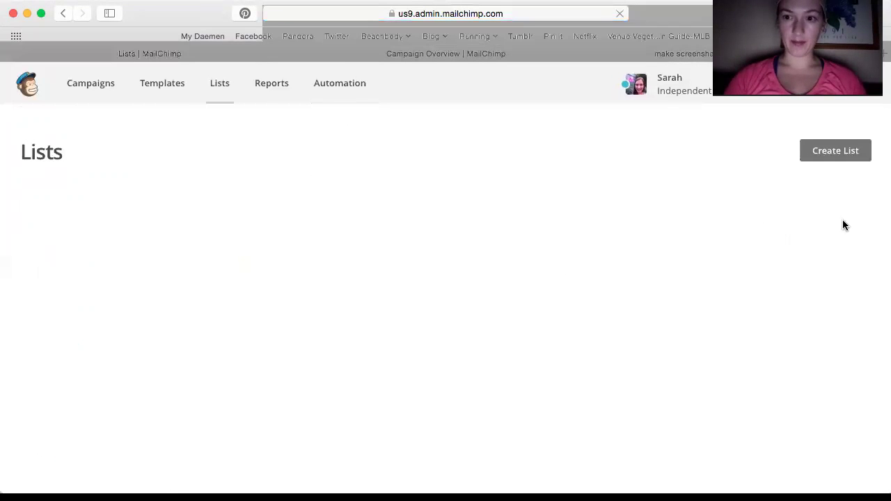
# Create a new list 'Holiday Survival Guide' with the sender's e-mail address and name as defaults
pyautogui.click(843, 159)
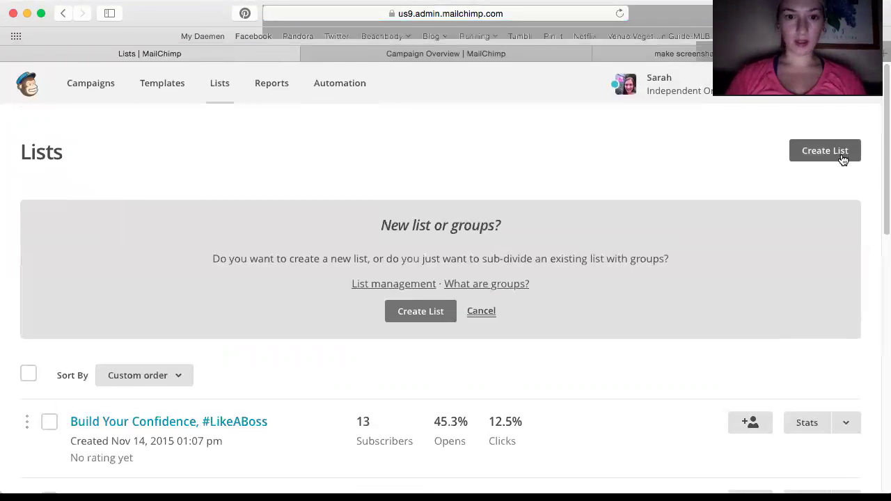
pyautogui.click(403, 312)
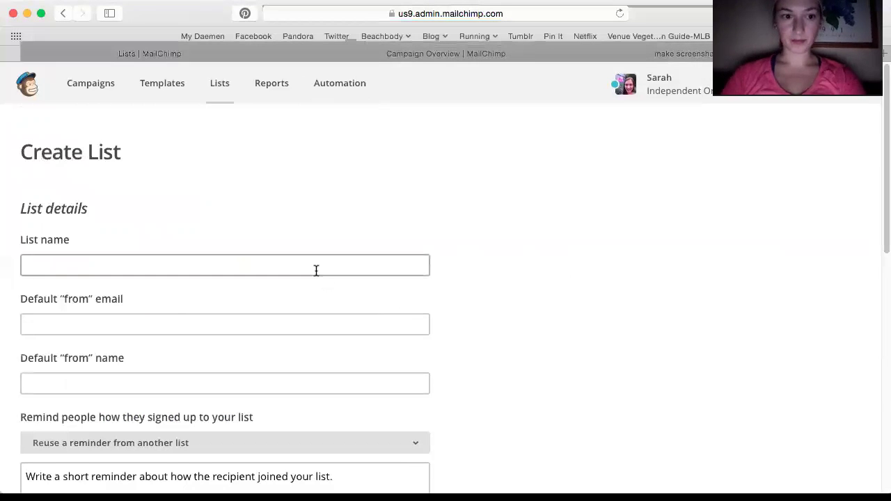
pyautogui.click(316, 270)
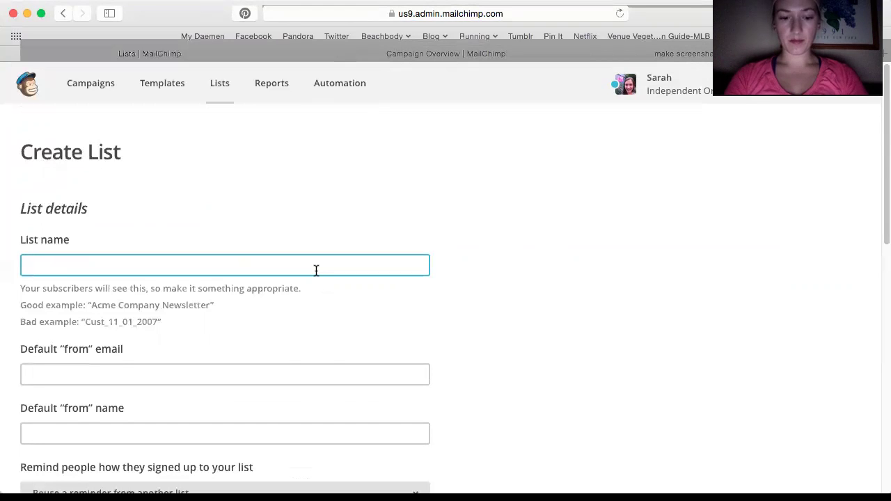
pyautogui.write('Holiday Survival Guide')
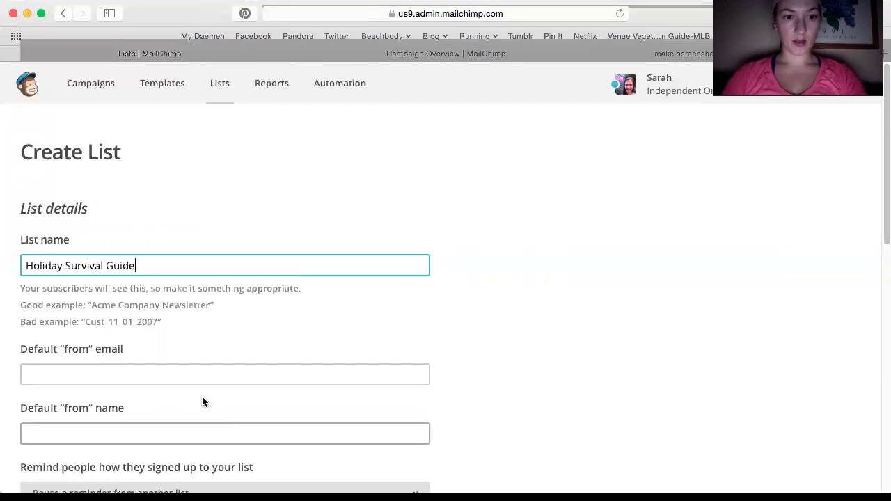
pyautogui.click(197, 376)
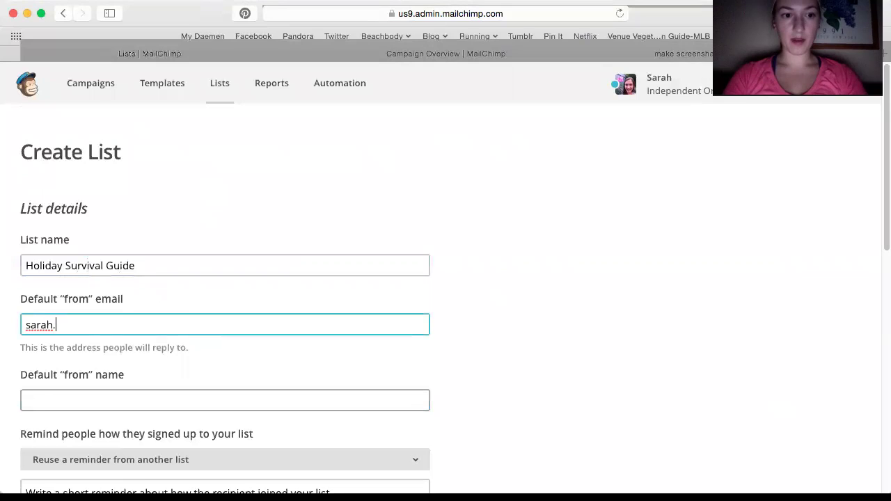
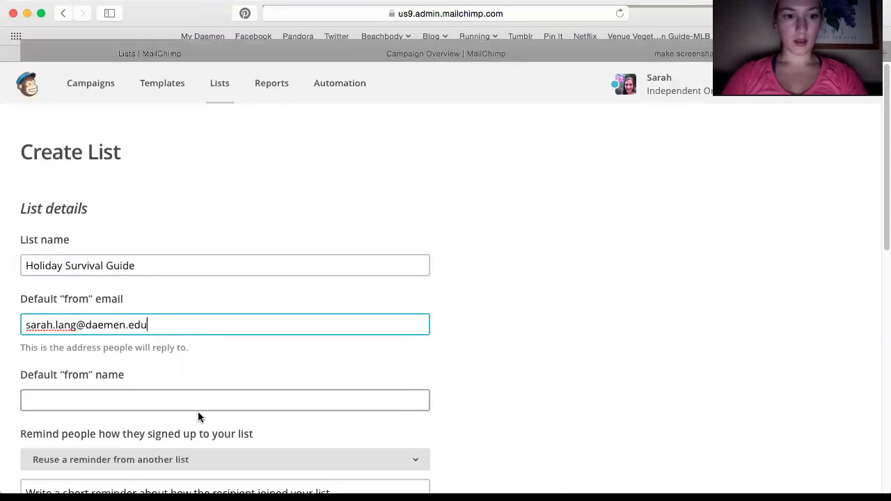
pyautogui.click(198, 408)
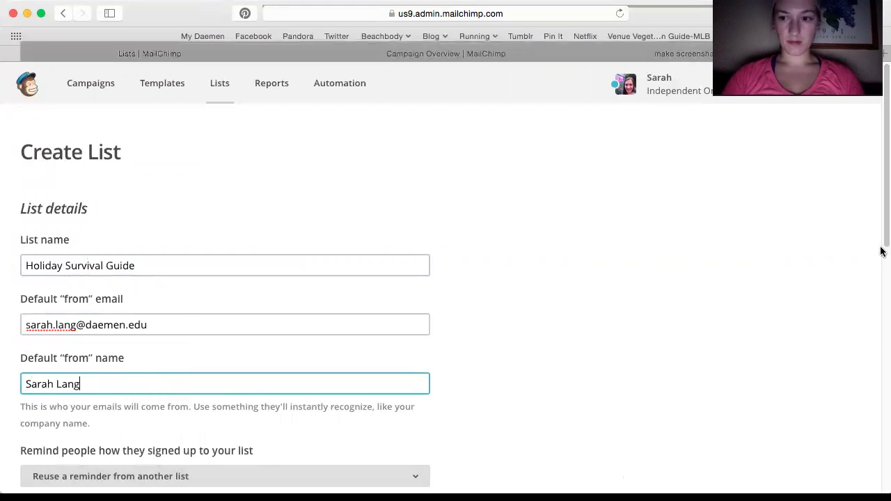
pyautogui.scroll(-2, 881, 323)
# Try reusing the Build Your Confidence, #LikeABoss reminder, then back out of it
pyautogui.scroll(-4, 881, 322)
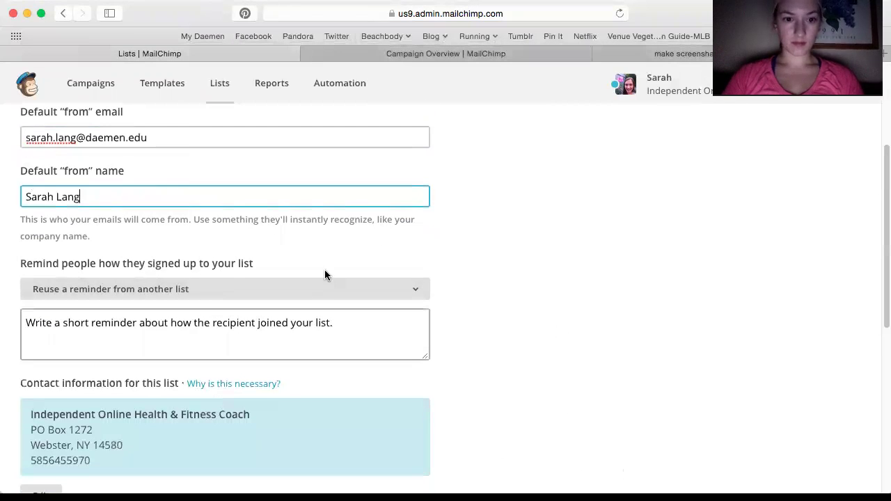
pyautogui.click(379, 358)
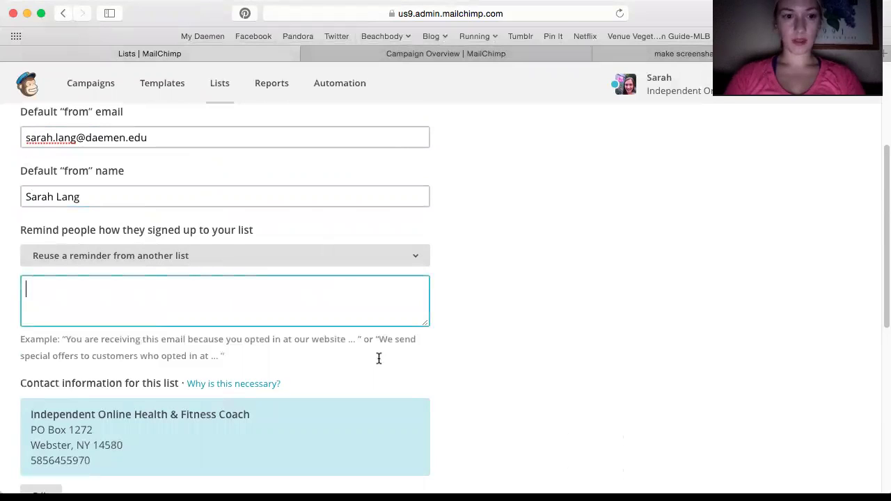
pyautogui.click(227, 256)
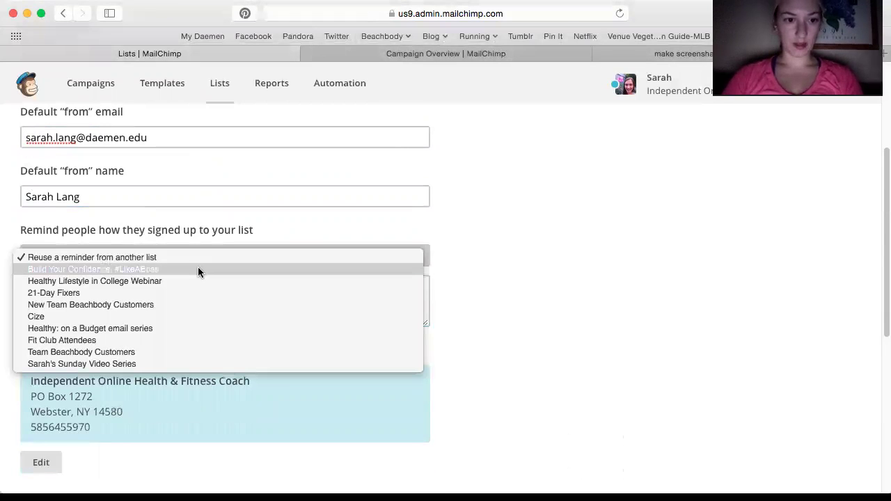
pyautogui.click(197, 267)
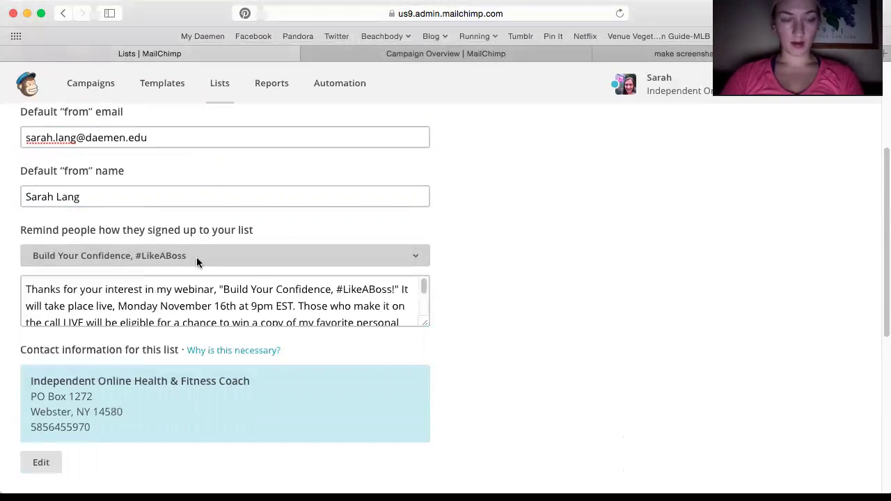
pyautogui.click(220, 289)
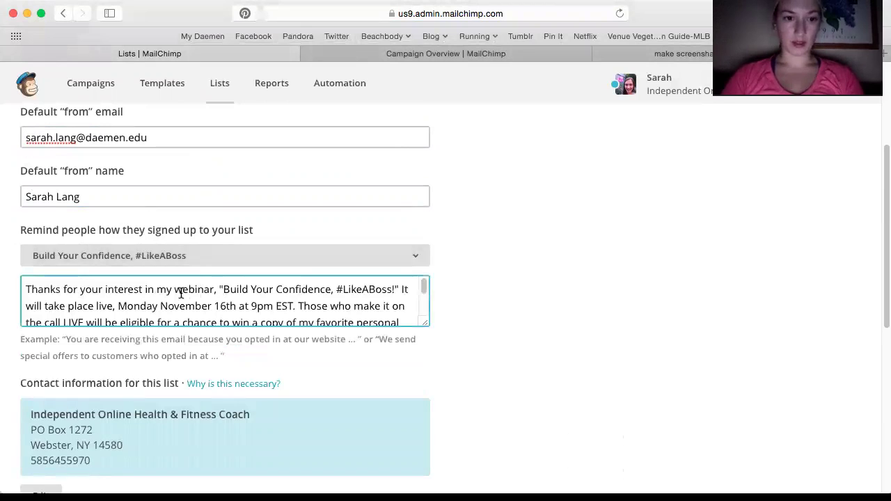
pyautogui.moveTo(156, 288); pyautogui.dragTo(237, 290)
pyautogui.click(237, 290)
pyautogui.click(230, 257)
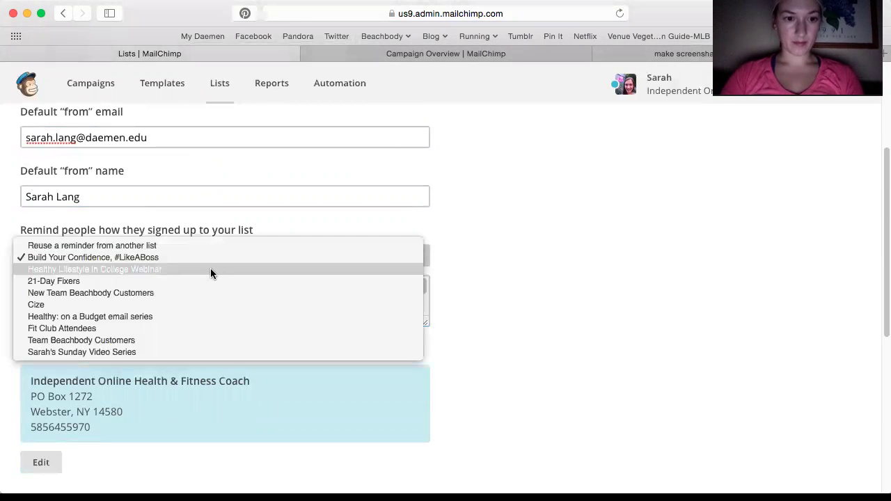
pyautogui.click(568, 329)
pyautogui.click(61, 256)
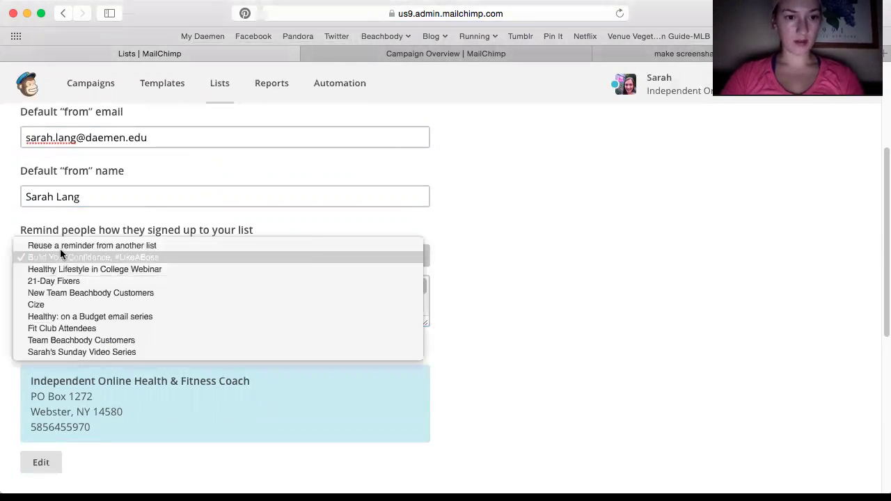
pyautogui.click(63, 245)
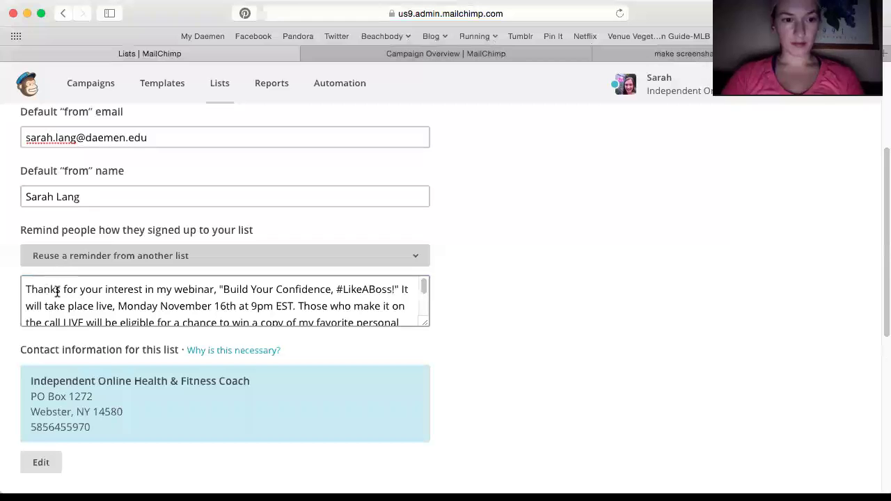
# Replace the reminder with the holiday-season survival guide text and remove the double space
pyautogui.click(26, 289)
pyautogui.press('super+a')
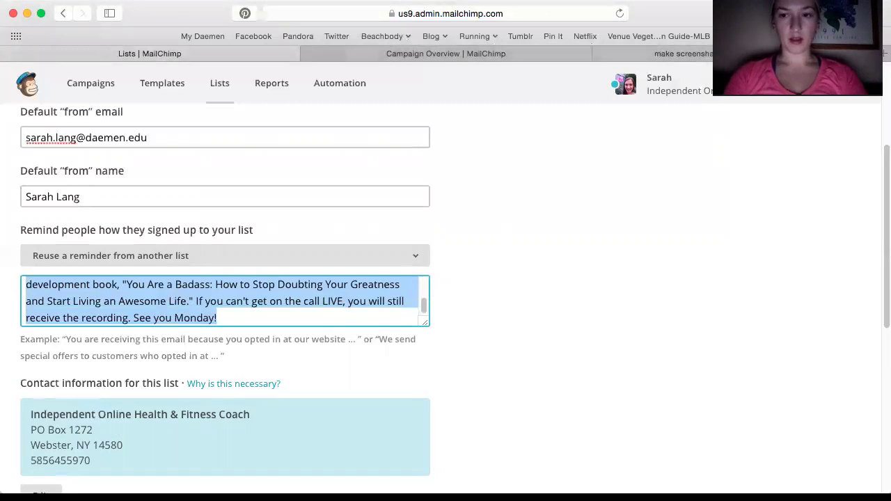
pyautogui.write("You'll be rece")
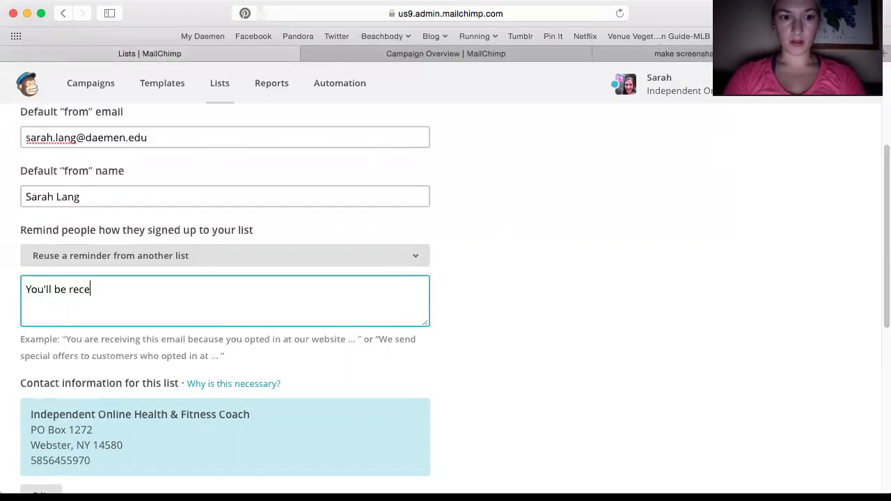
pyautogui.write('iving  a')
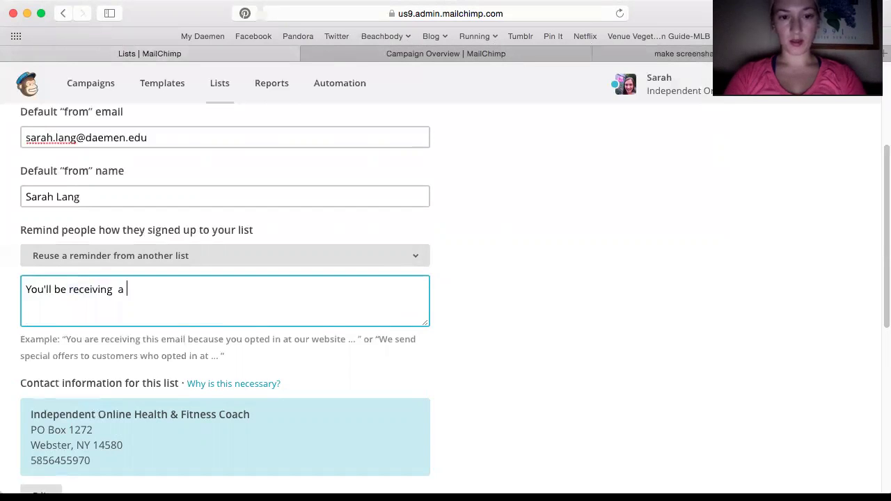
pyautogui.write(' guide to help you')
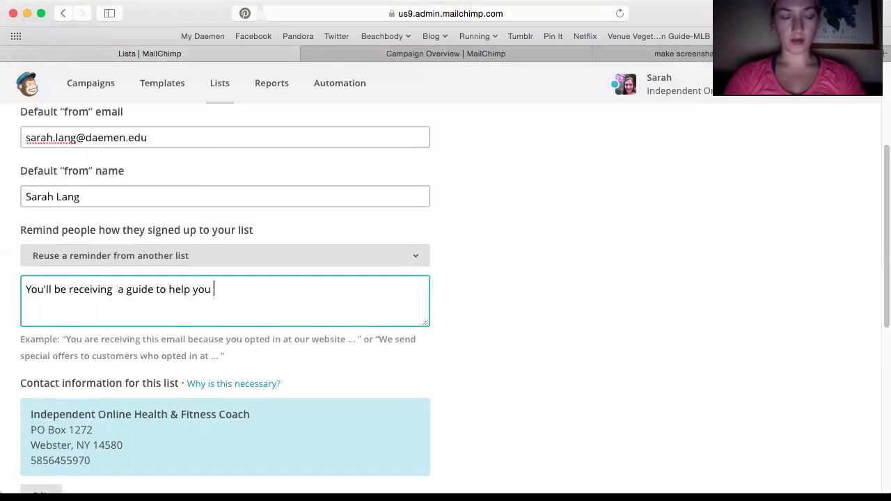
pyautogui.write(' survive the holi')
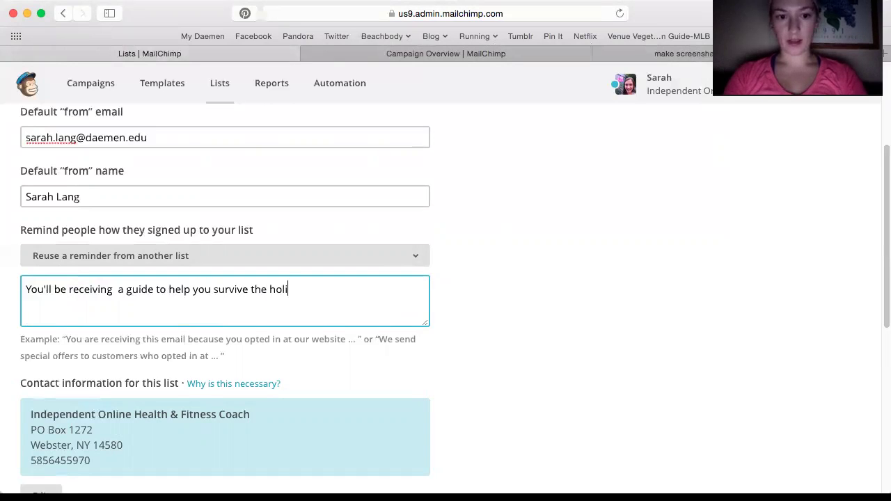
pyautogui.write('day season w')
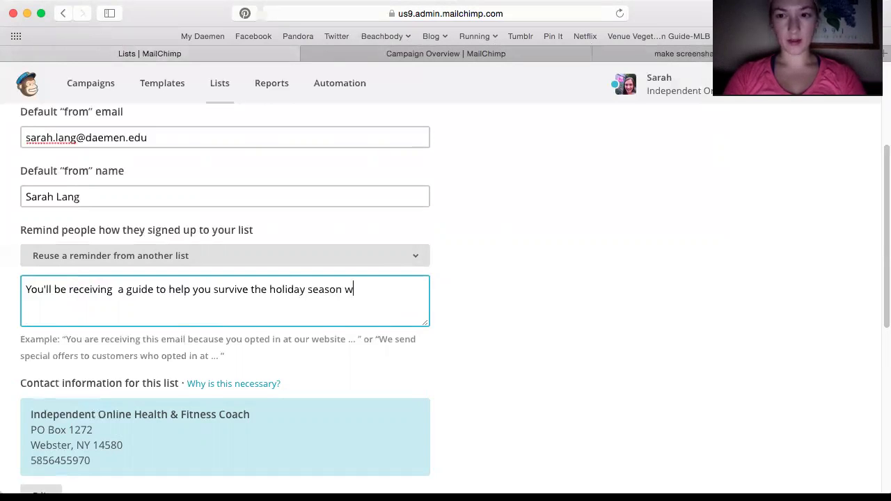
pyautogui.write('hile lookin')
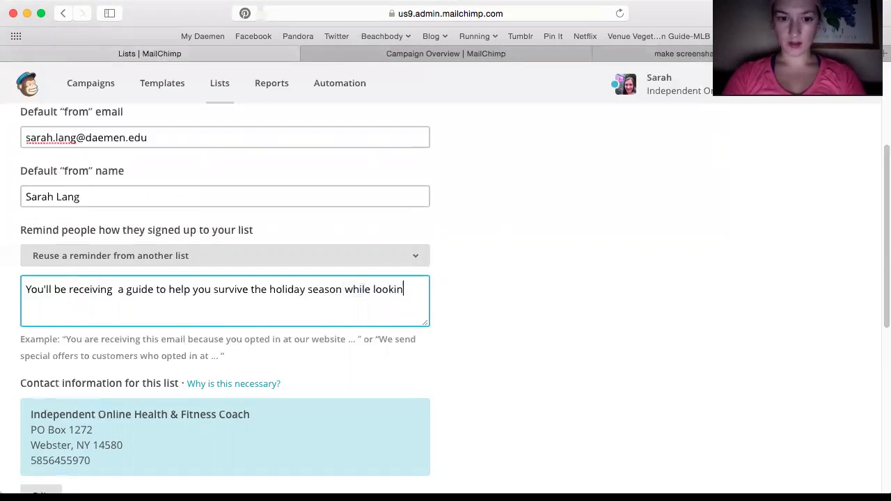
pyautogui.write('g & feeling')
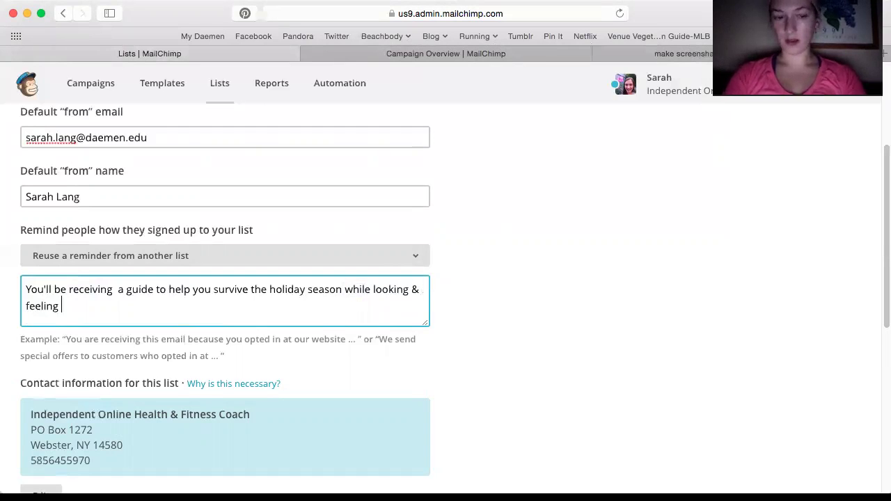
pyautogui.write(' AWESOME')
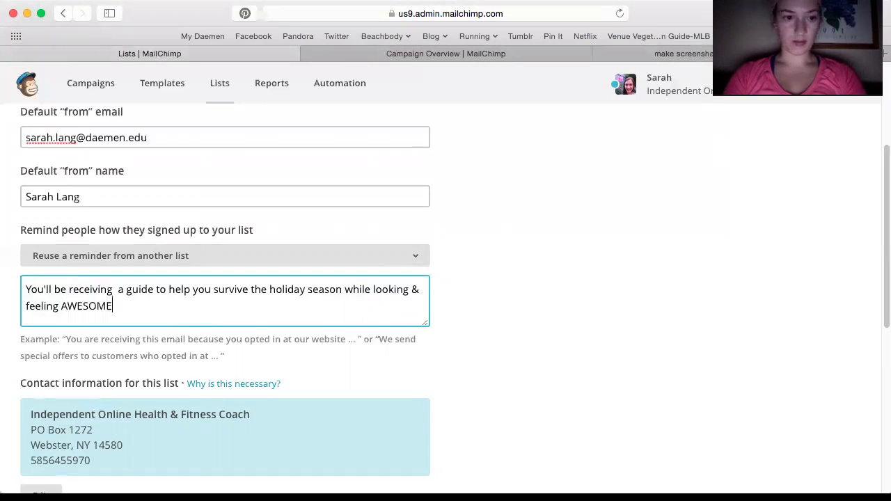
pyautogui.click(116, 290)
pyautogui.press('BackSpace')
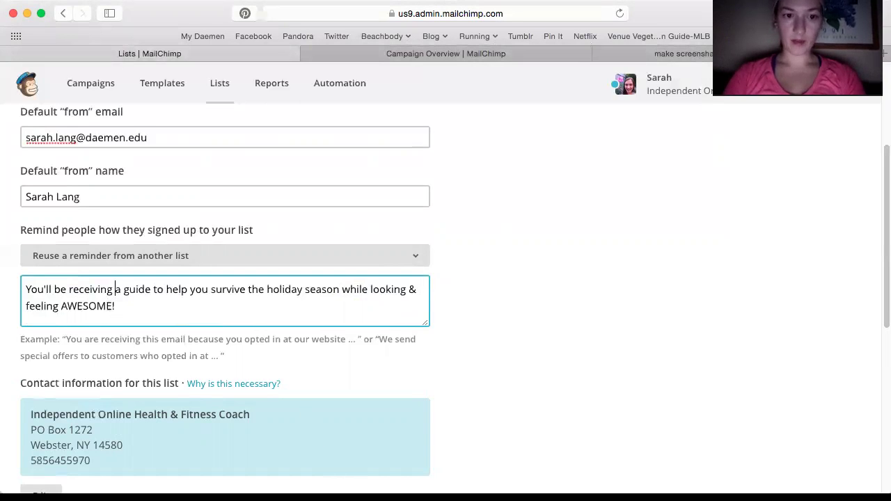
pyautogui.scroll(-3, 881, 230)
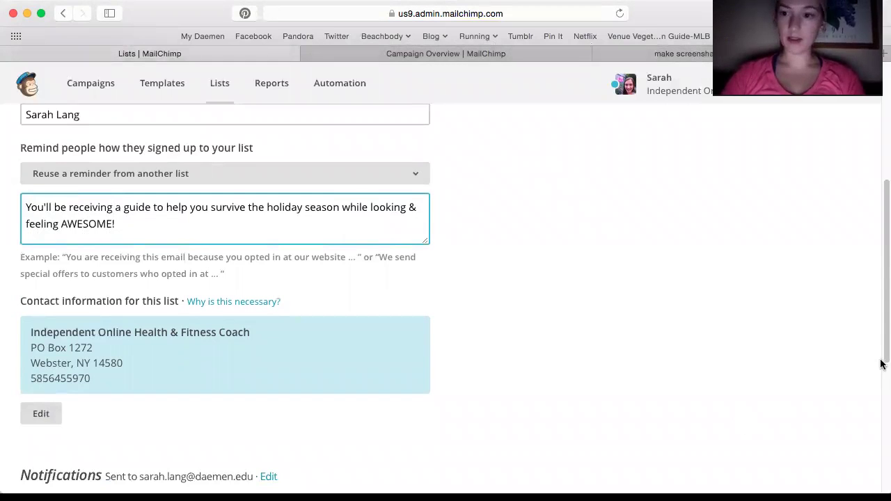
# Enable Daily summary notifications and save the Holiday Survival Guide list
pyautogui.scroll(-3, 882, 362)
pyautogui.scroll(-5, 881, 447)
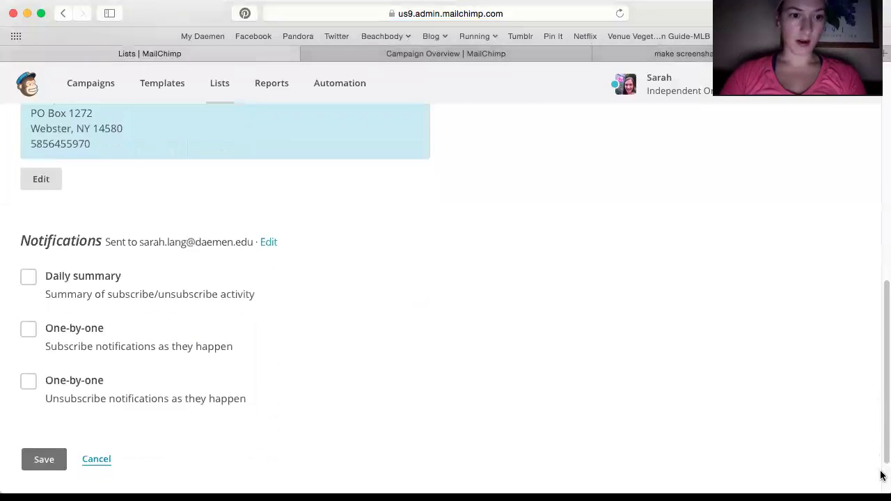
pyautogui.click(30, 245)
pyautogui.scroll(-1, 39, 418)
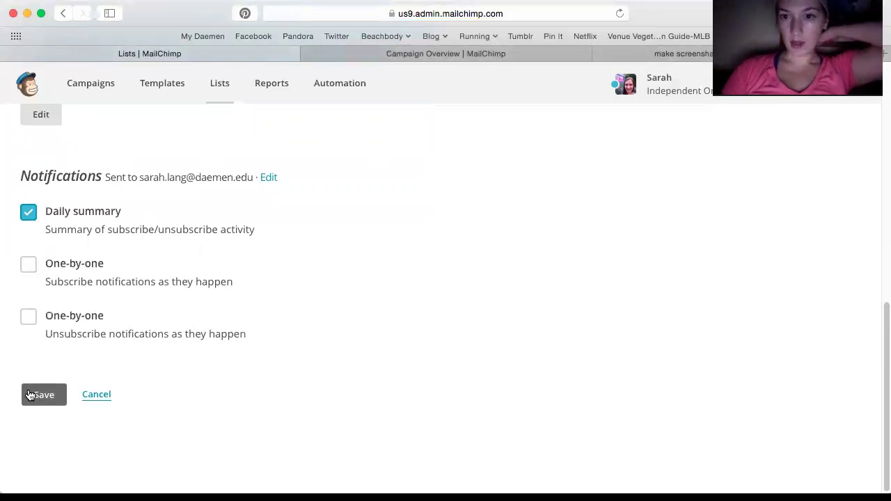
pyautogui.click(30, 395)
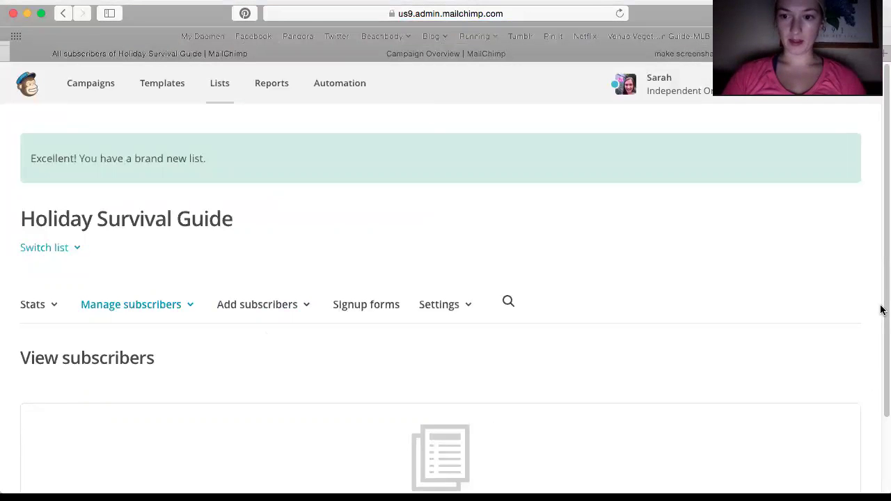
# Create an automation workflow for the Holiday Survival Guide list using the Welcome Message type
pyautogui.click(332, 85)
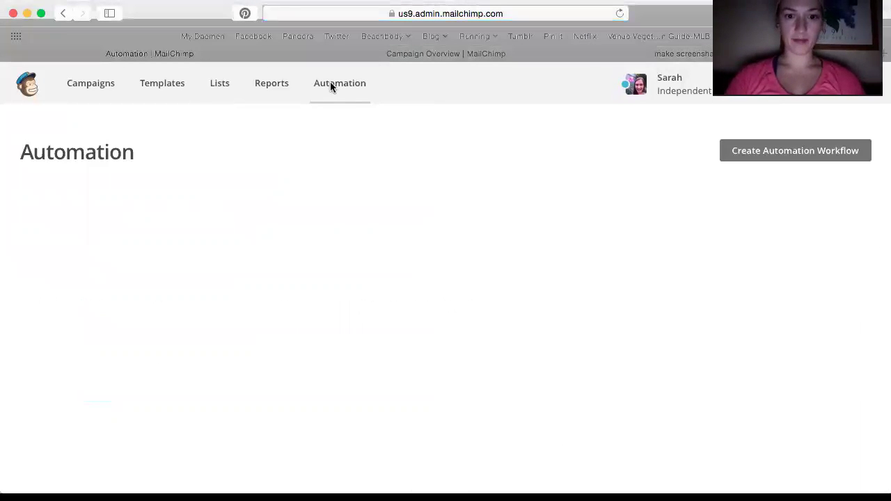
pyautogui.click(795, 159)
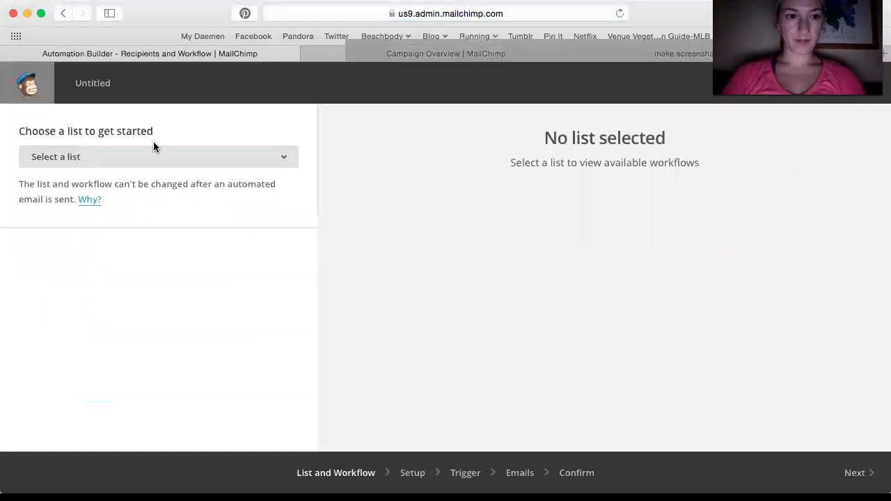
pyautogui.click(153, 157)
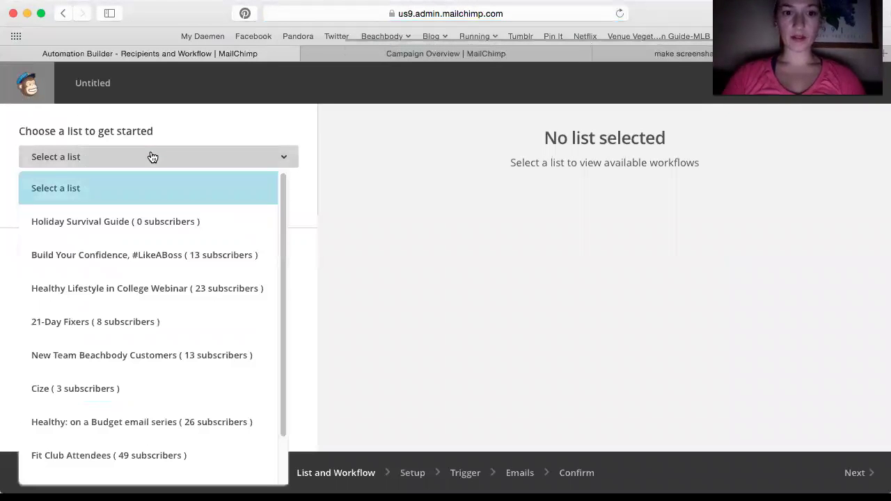
pyautogui.click(142, 225)
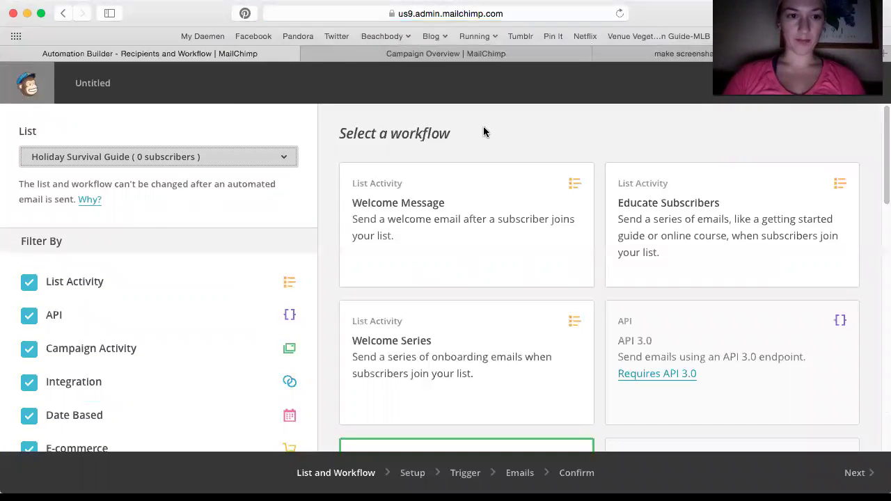
pyautogui.moveTo(881, 188); pyautogui.dragTo(883, 169)
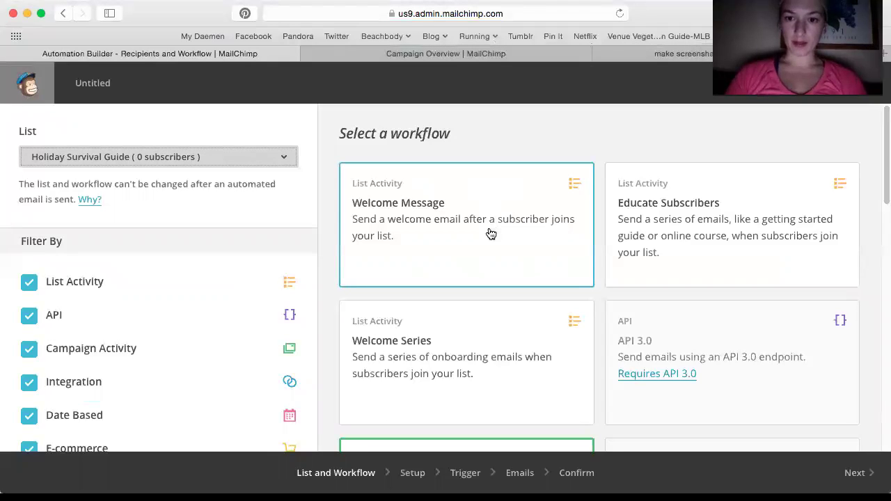
pyautogui.click(491, 233)
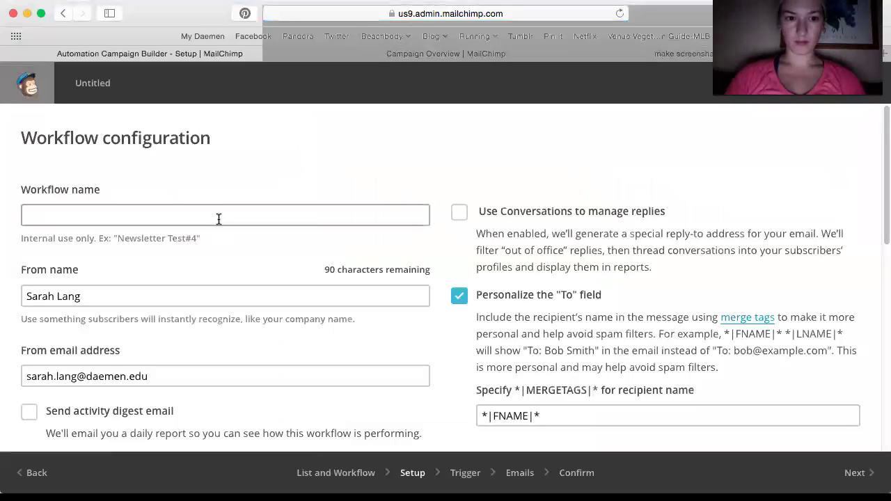
# Name the workflow 'Holiday Survival Guide' without the '(copy 01)' suffix and continue
pyautogui.click(218, 218)
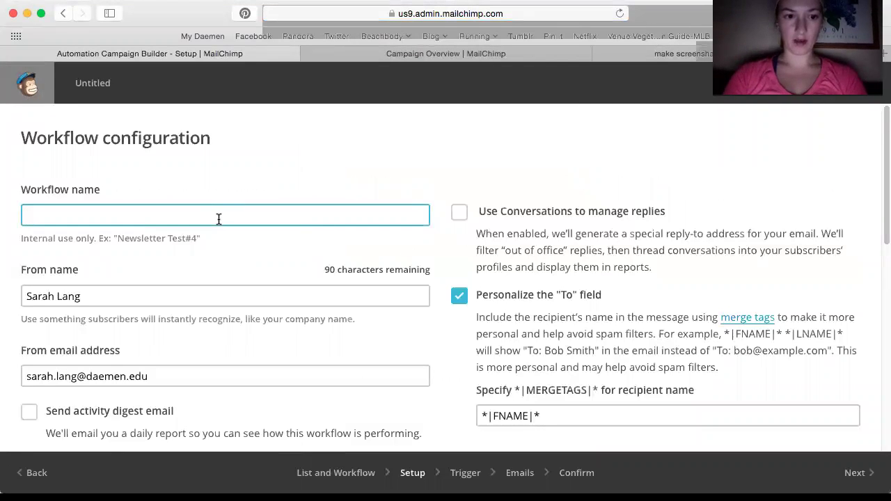
pyautogui.write('Holiday Su')
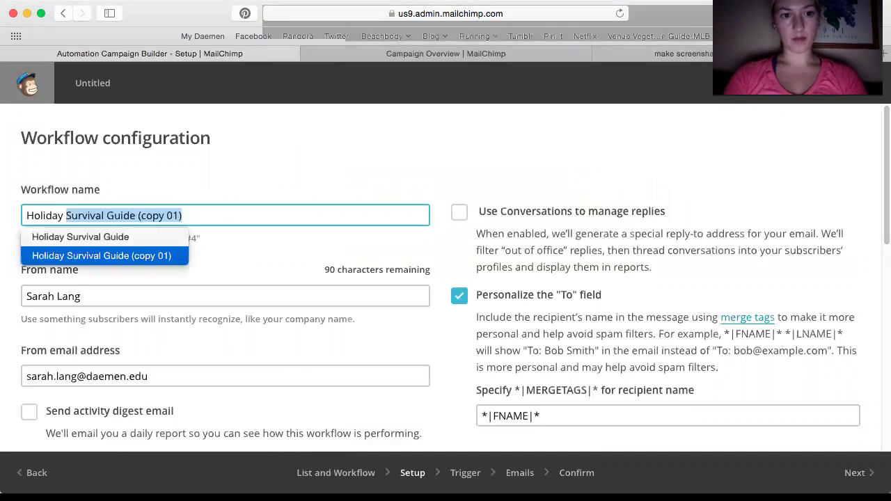
pyautogui.write('r')
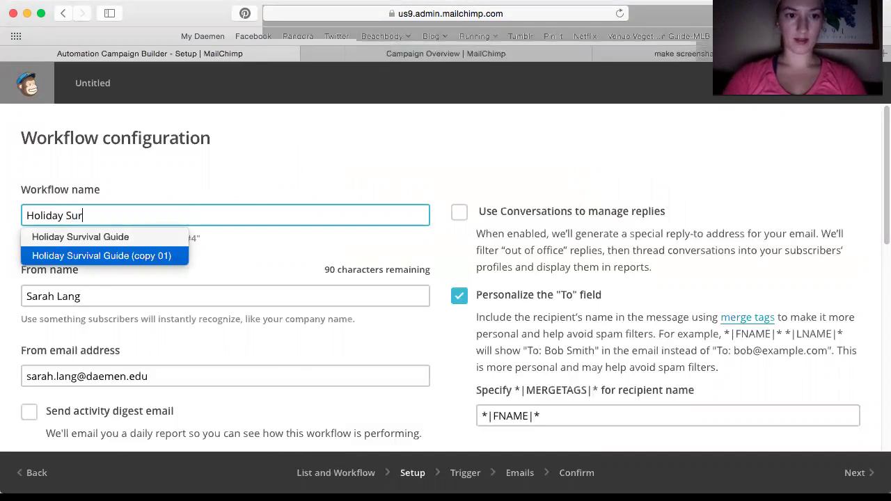
pyautogui.write('vival Guide')
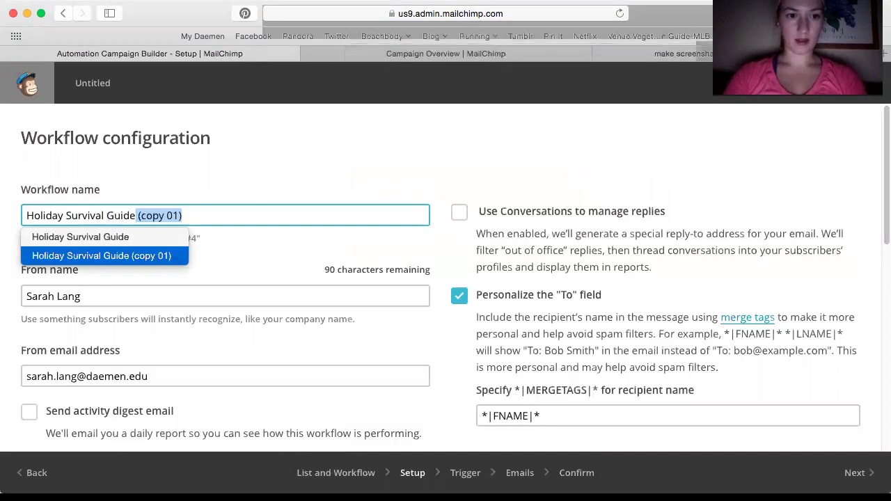
pyautogui.click(225, 259)
pyautogui.click(213, 218)
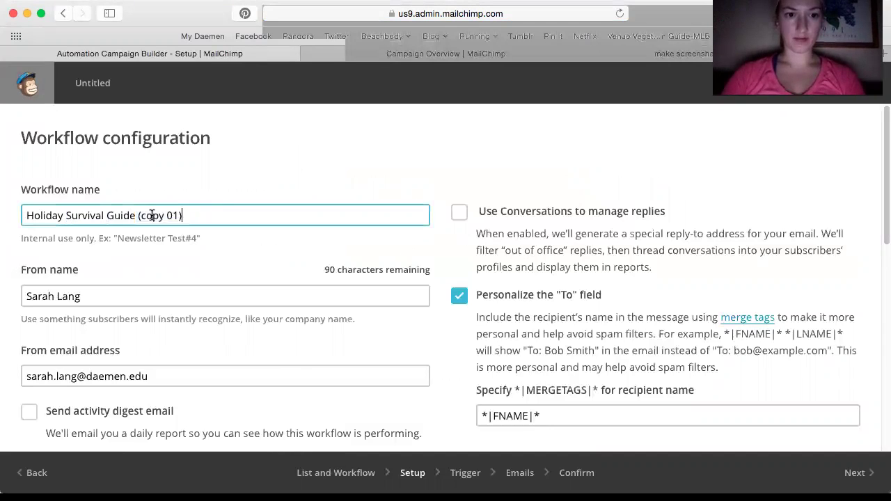
pyautogui.keyDown('shift'); pyautogui.click(138, 216); pyautogui.keyUp('shift')
pyautogui.press('BackSpace')
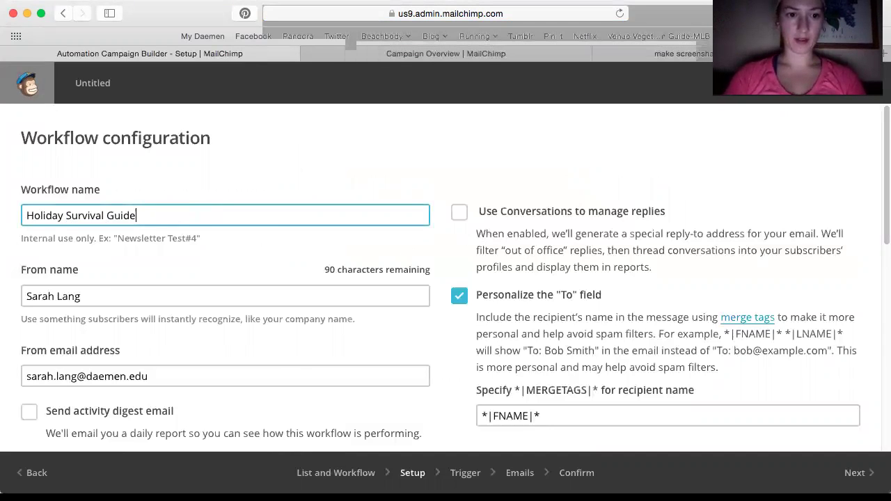
pyautogui.click(761, 216)
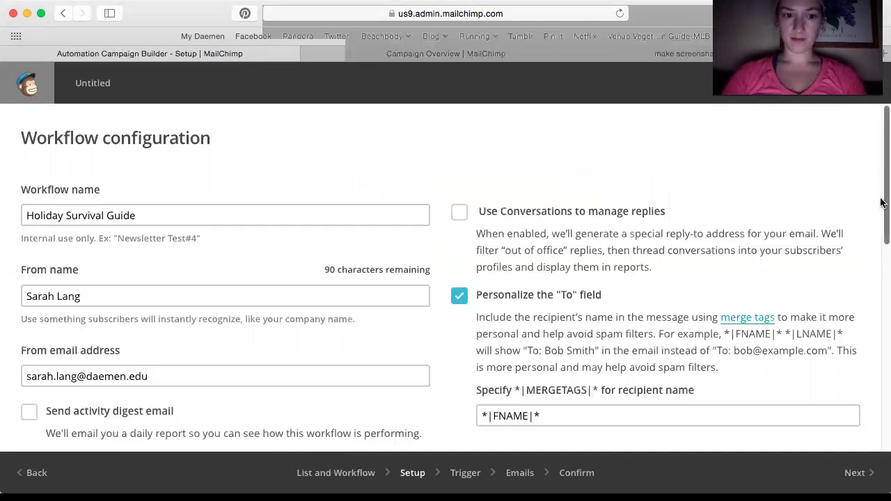
pyautogui.moveTo(883, 187); pyautogui.dragTo(881, 153)
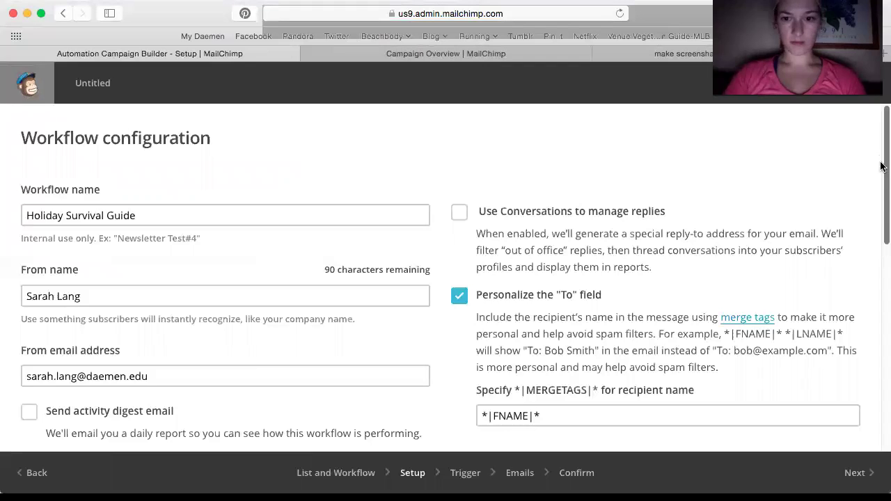
pyautogui.moveTo(882, 165); pyautogui.dragTo(881, 414)
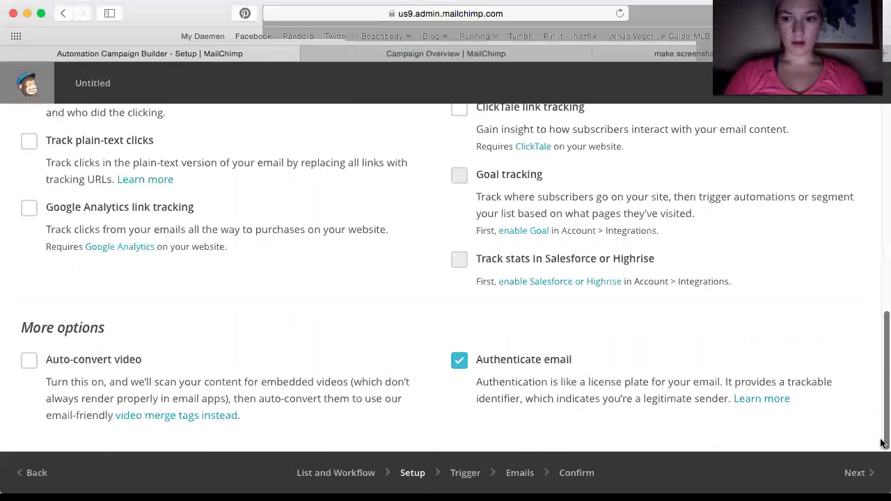
pyautogui.click(867, 473)
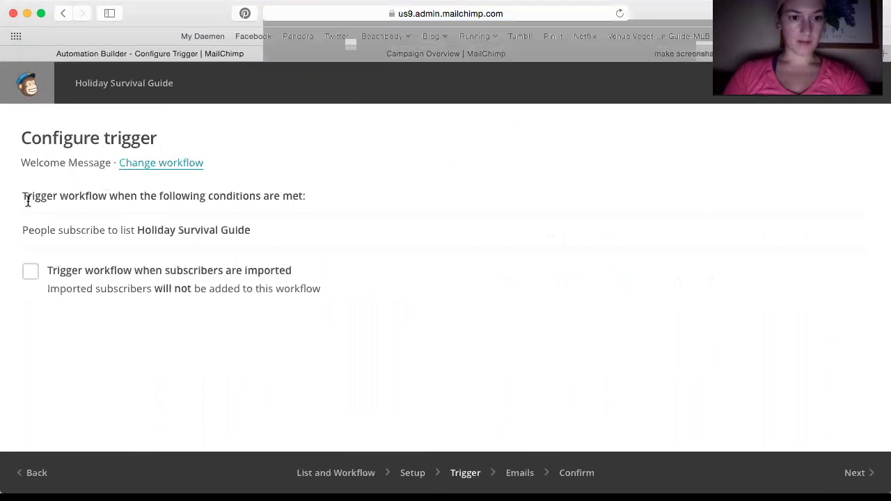
# Also trigger the workflow for imported subscribers and continue to the Emails step
pyautogui.click(30, 273)
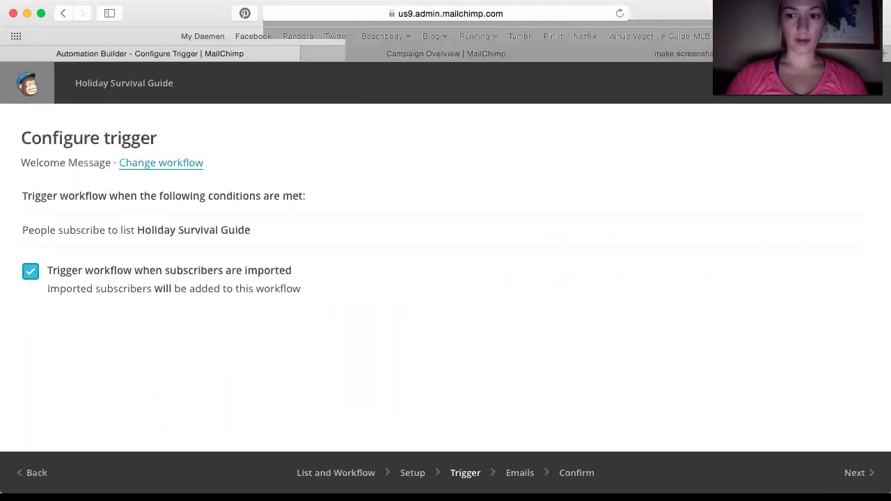
pyautogui.click(855, 473)
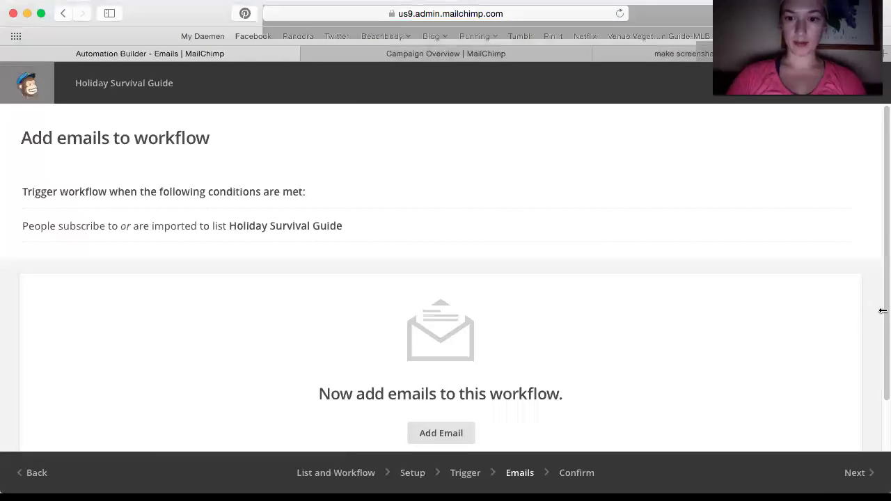
# Add Automation Email #1 and start filling in its subject on the email information page
pyautogui.scroll(-2, 881, 327)
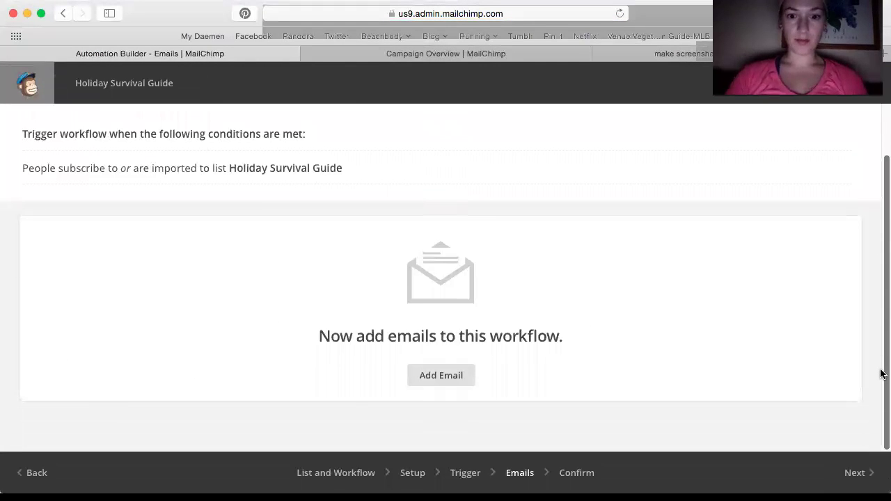
pyautogui.click(447, 374)
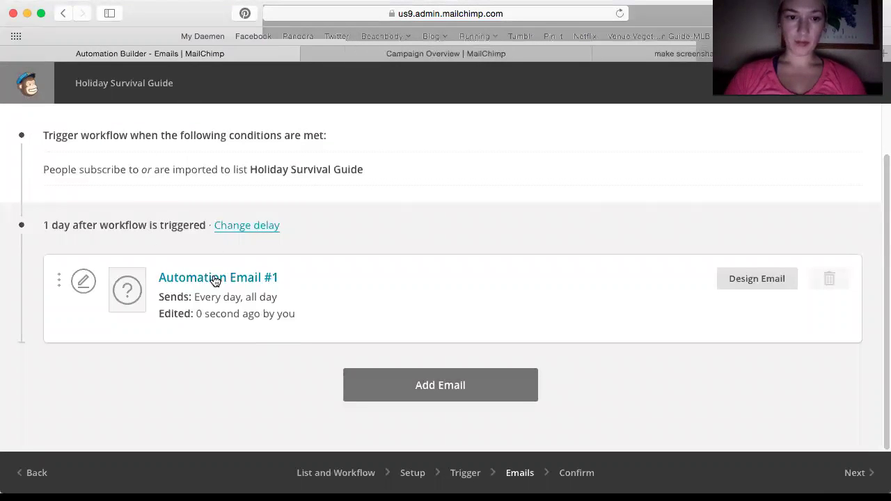
pyautogui.click(734, 281)
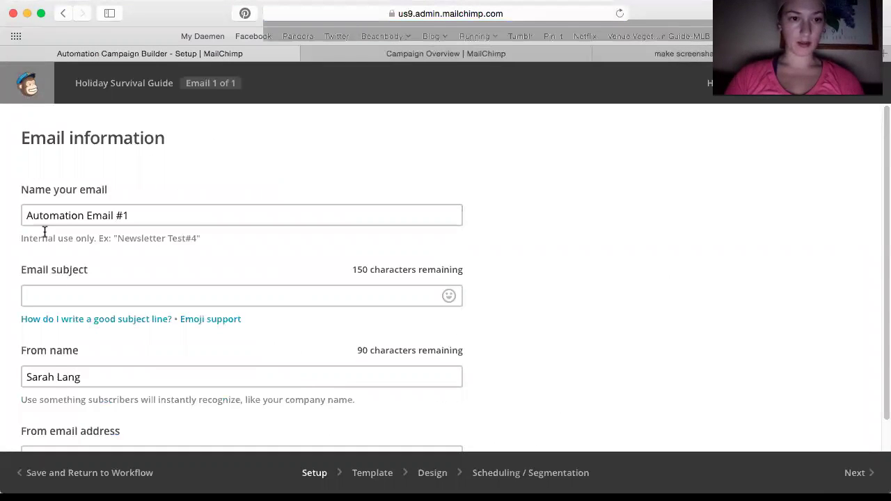
pyautogui.click(61, 296)
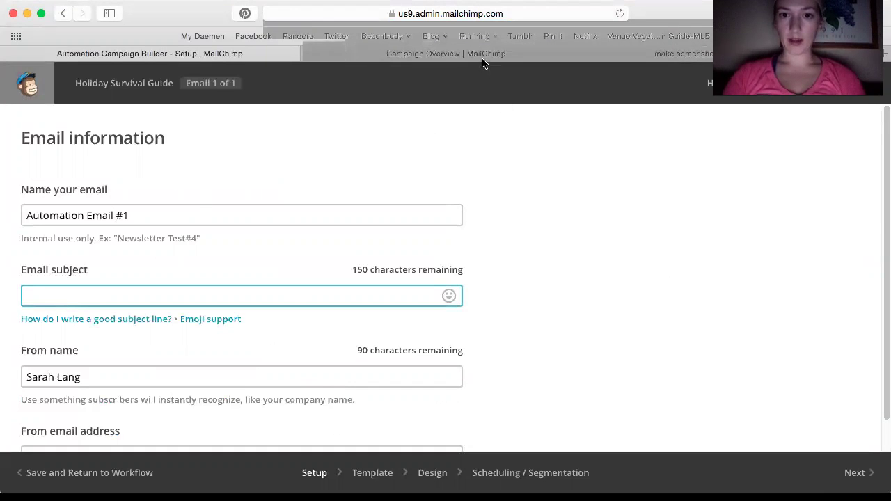
# Open the Holiday Survival Guide (copy 01) campaign's dashboard from the campaigns list
pyautogui.click(577, 57)
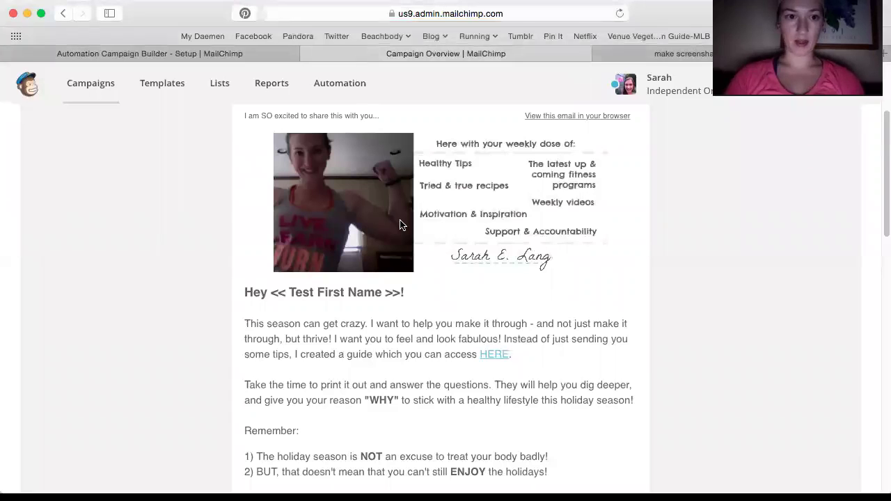
pyautogui.scroll(-5, 881, 217)
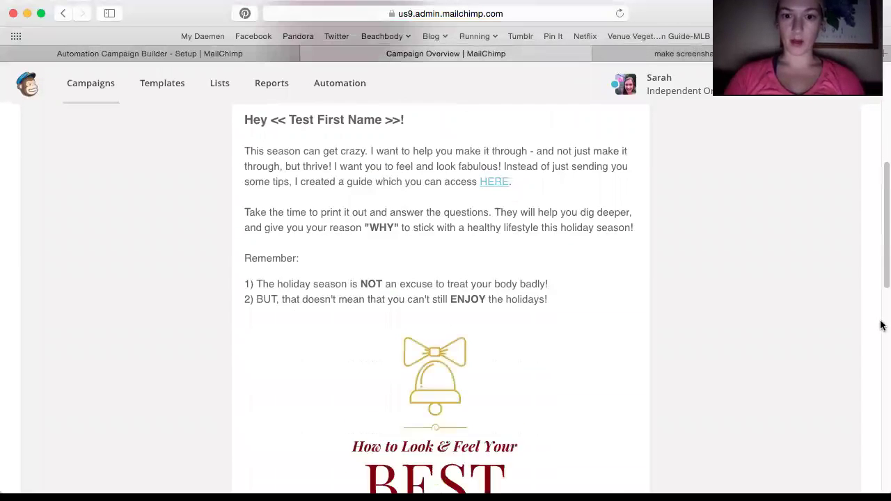
pyautogui.scroll(4, 881, 268)
pyautogui.scroll(-10, 881, 228)
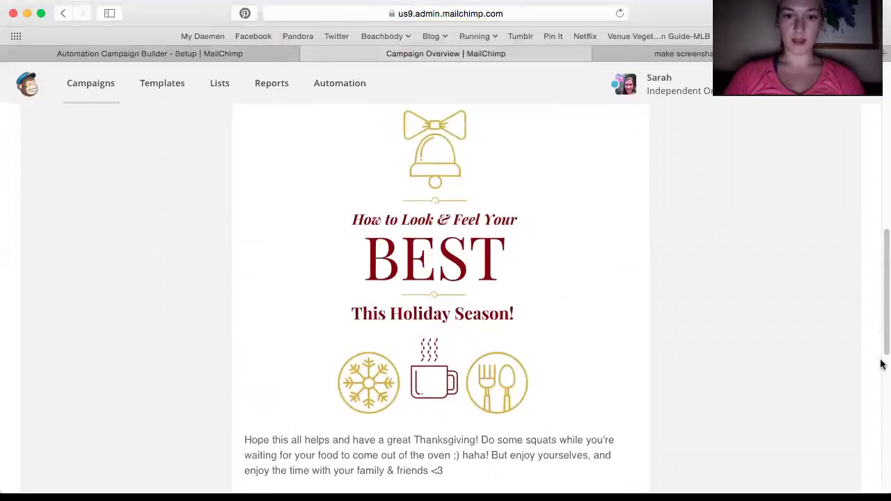
pyautogui.scroll(15, 881, 133)
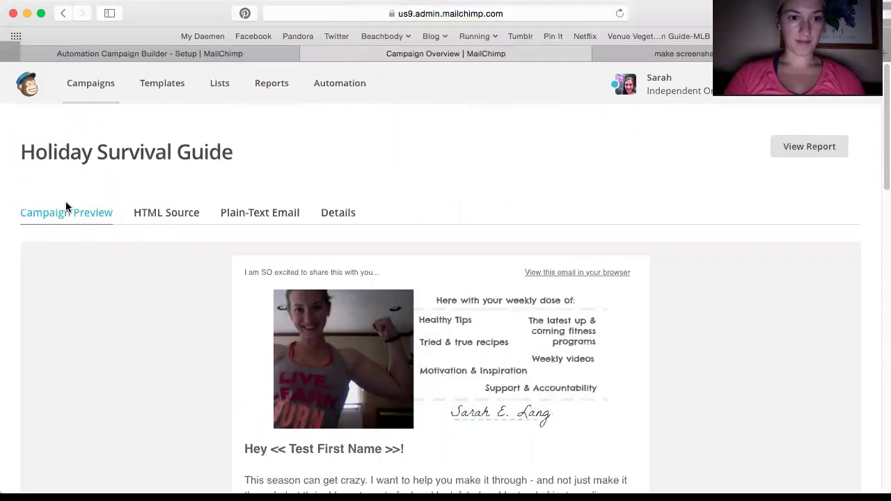
pyautogui.click(99, 87)
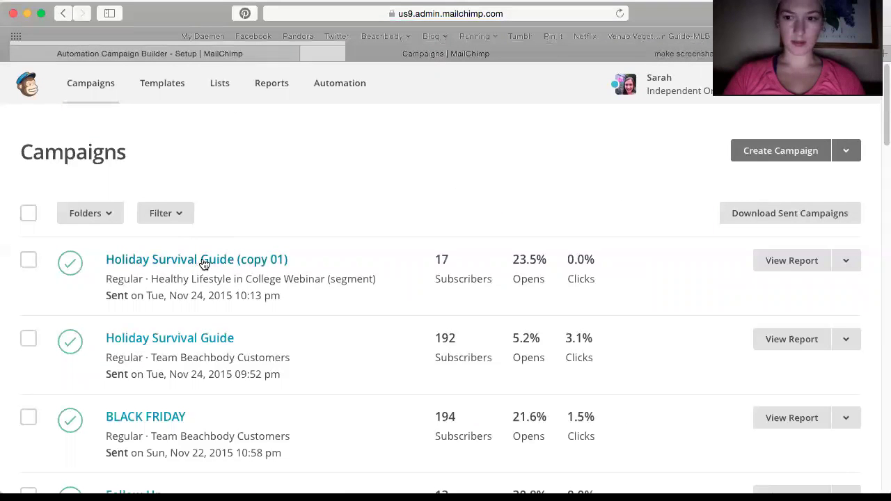
pyautogui.click(202, 262)
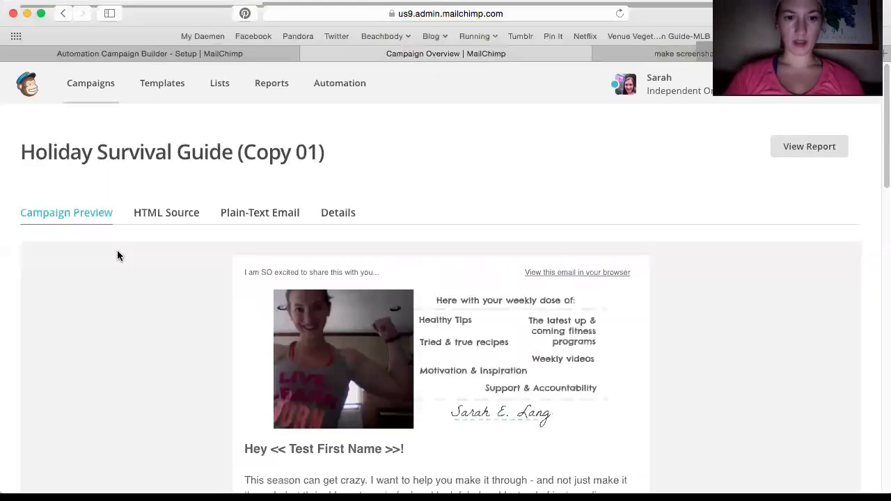
pyautogui.click(31, 88)
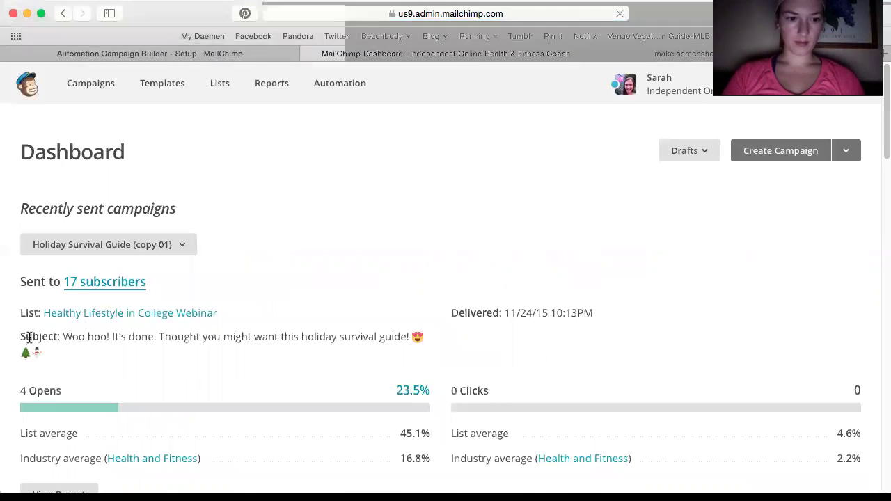
# Copy that campaign's full subject line, emojis included, into the new email's subject field
pyautogui.moveTo(62, 337); pyautogui.dragTo(417, 340)
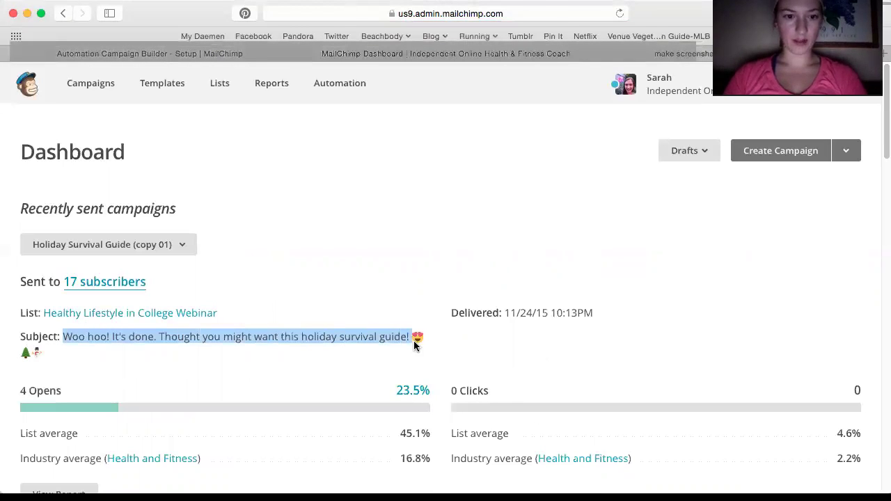
pyautogui.click(216, 355)
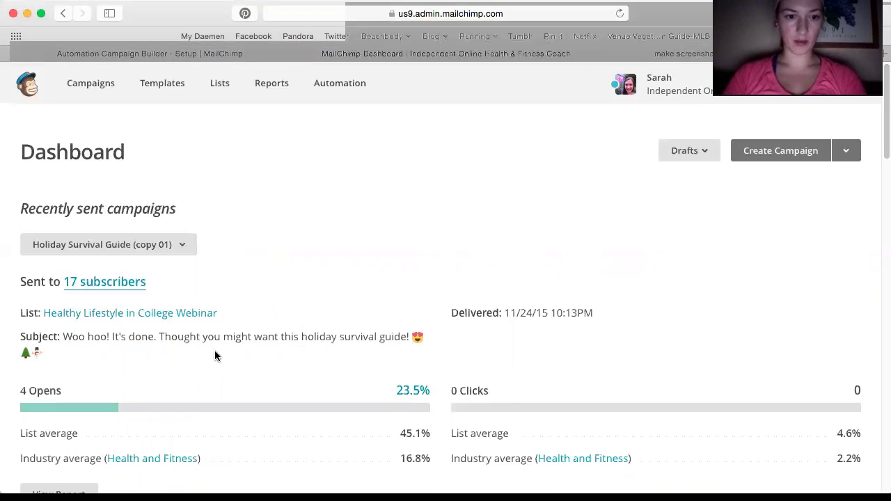
pyautogui.tripleClick(62, 337)
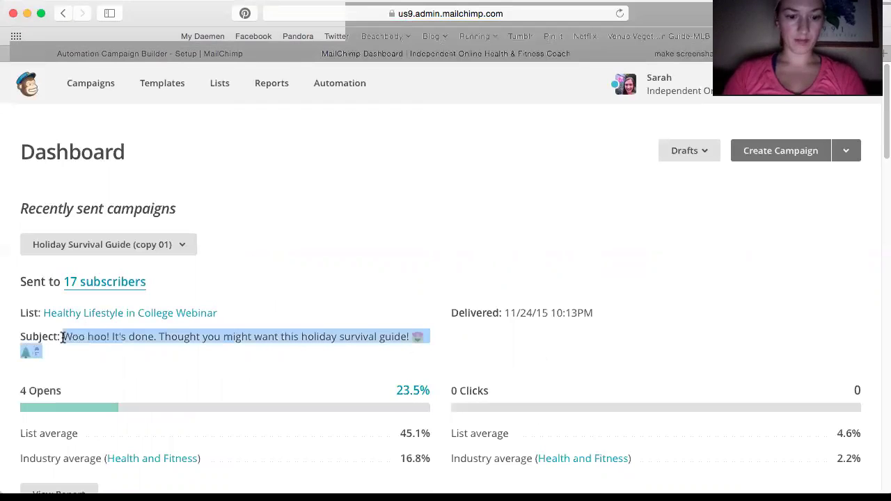
pyautogui.click(199, 54)
pyautogui.write("Woo hoo! It's done. Thought you might want this holiday survival guide! 😍🎄⛄")
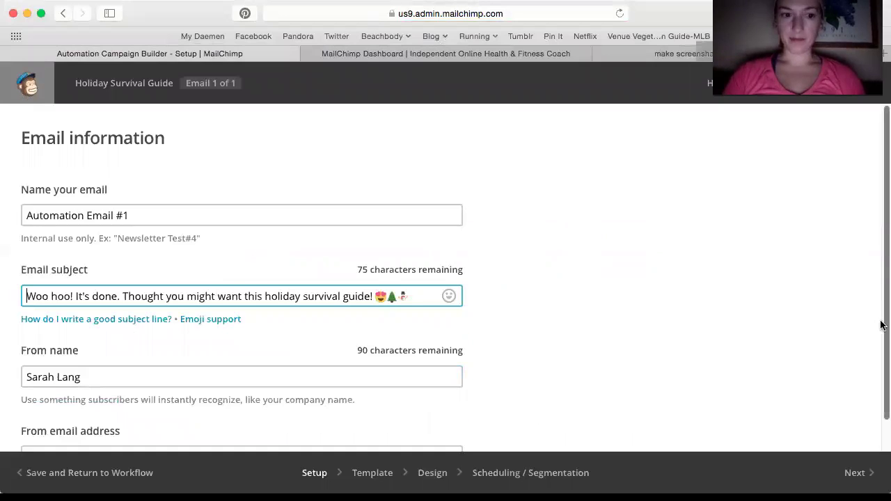
# Replace 'Thought you might want this' in the subject with 'Here's your'
pyautogui.scroll(-1, 882, 349)
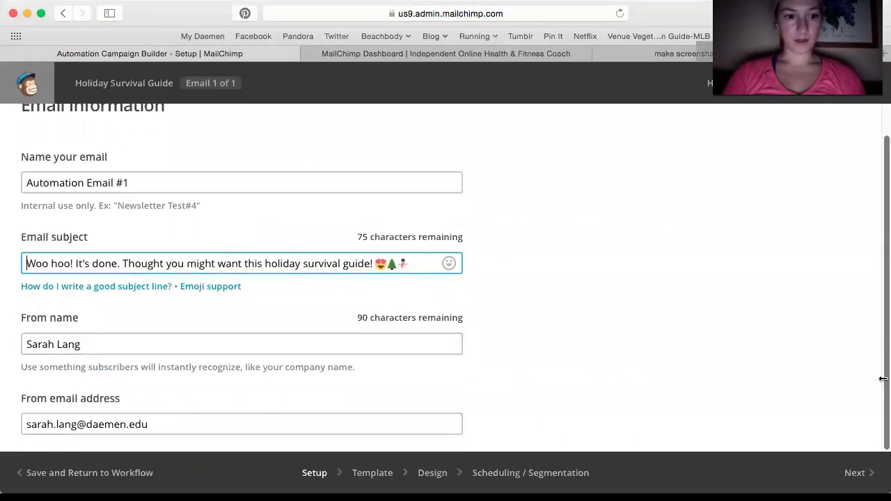
pyautogui.click(857, 474)
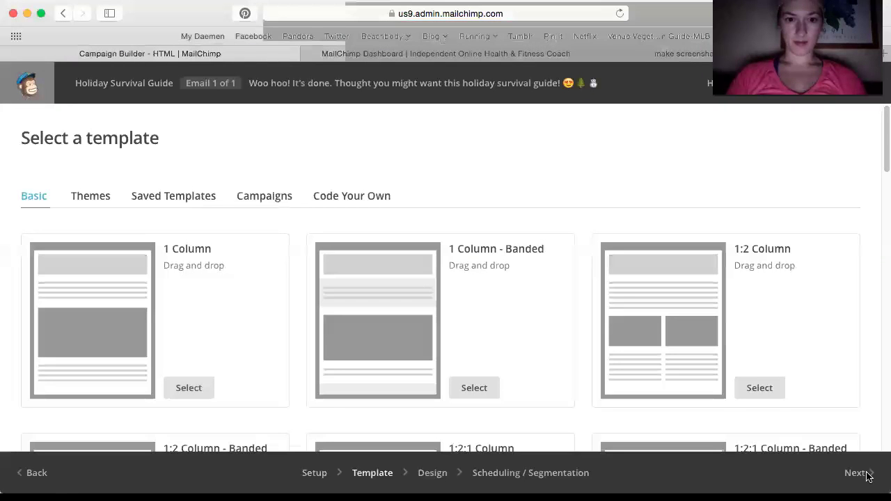
pyautogui.click(23, 468)
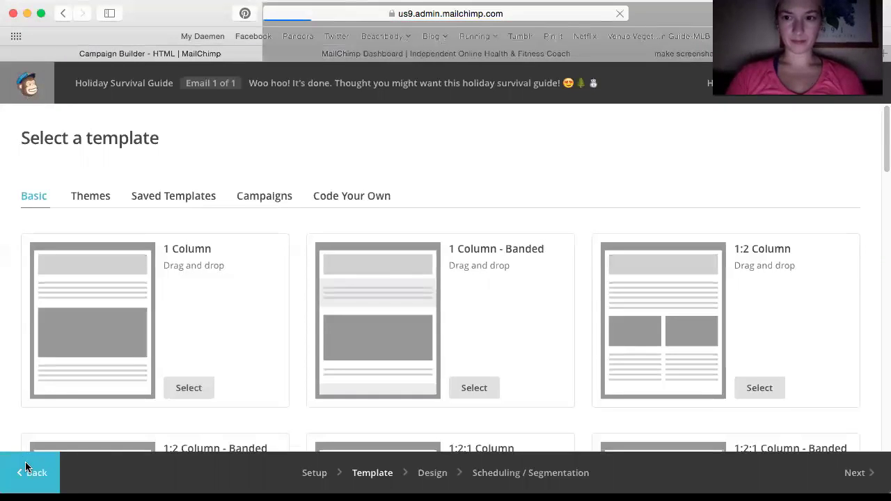
pyautogui.moveTo(122, 295); pyautogui.dragTo(264, 296)
pyautogui.press('BackSpace')
pyautogui.write("Here's")
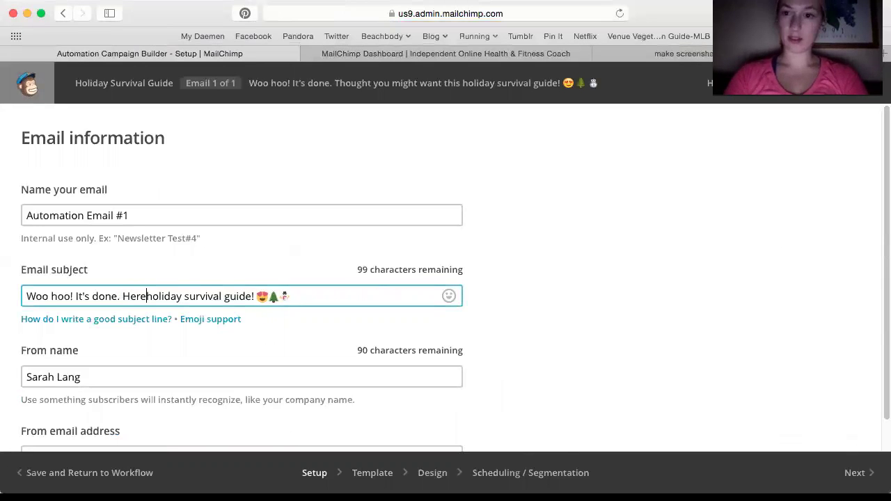
pyautogui.write(' your')
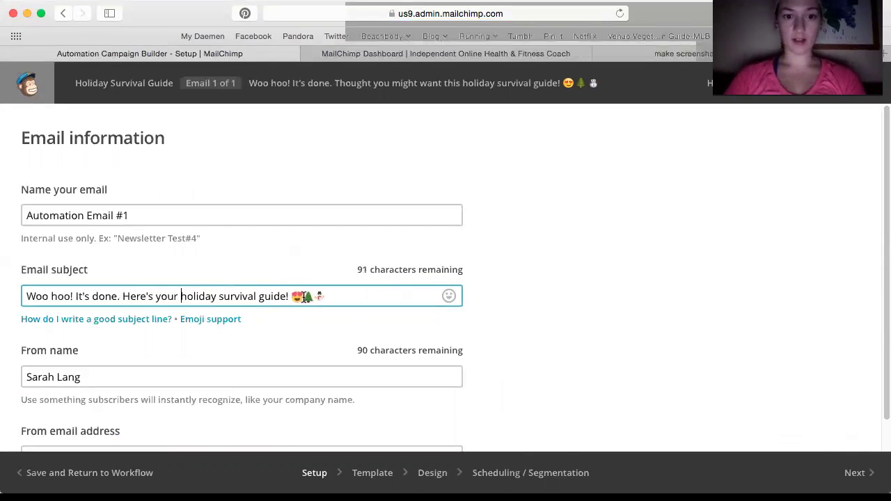
# Choose the Holiday Survival Guide (copy 01) campaign from the Campaigns templates as the email's design
pyautogui.click(856, 473)
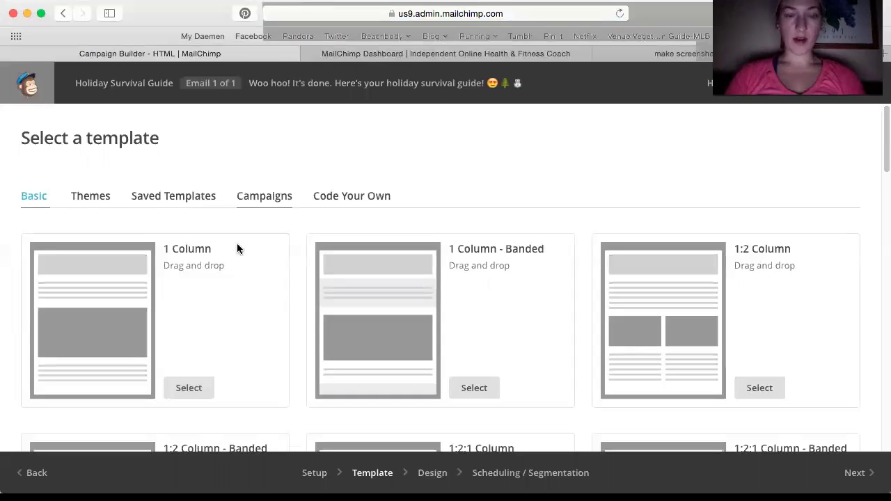
pyautogui.click(273, 199)
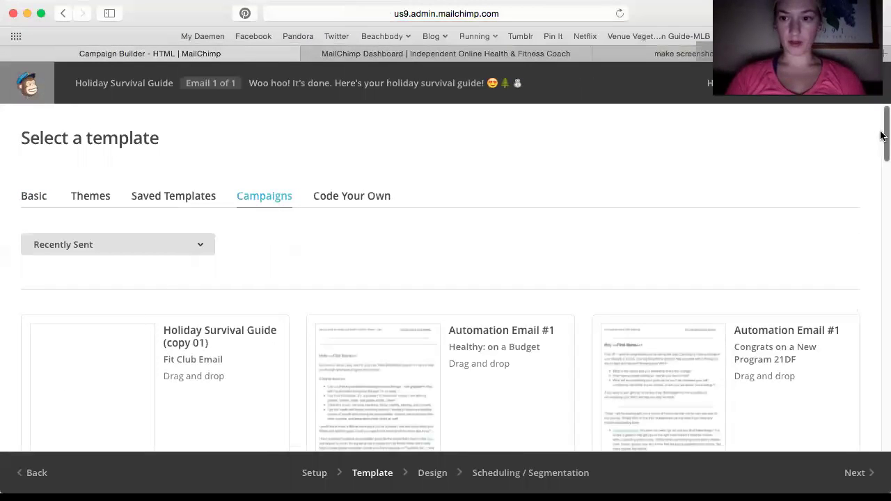
pyautogui.moveTo(881, 136); pyautogui.dragTo(881, 161)
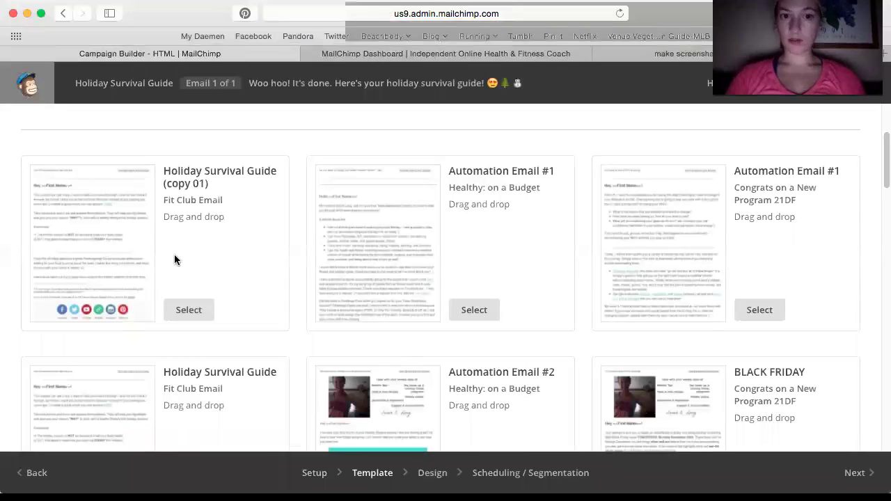
pyautogui.click(199, 314)
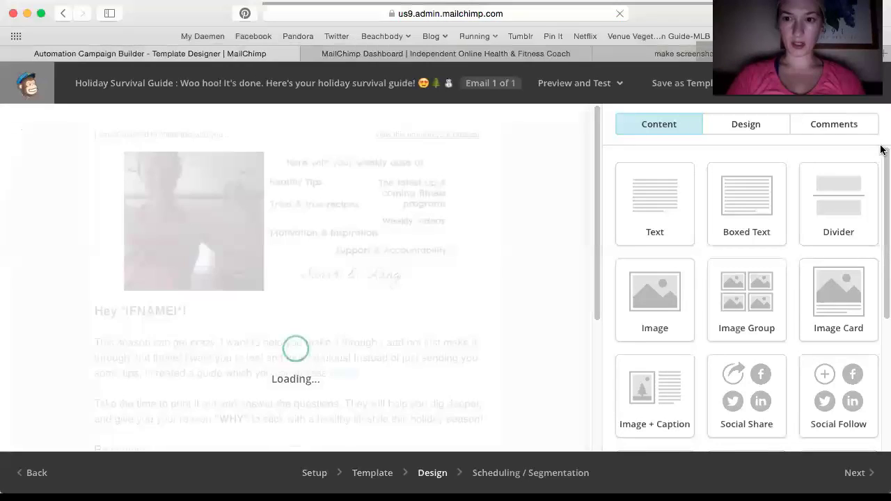
# Review the copied holiday guide content down to the signature, P.S. notes and social follow links
pyautogui.moveTo(302, 167)
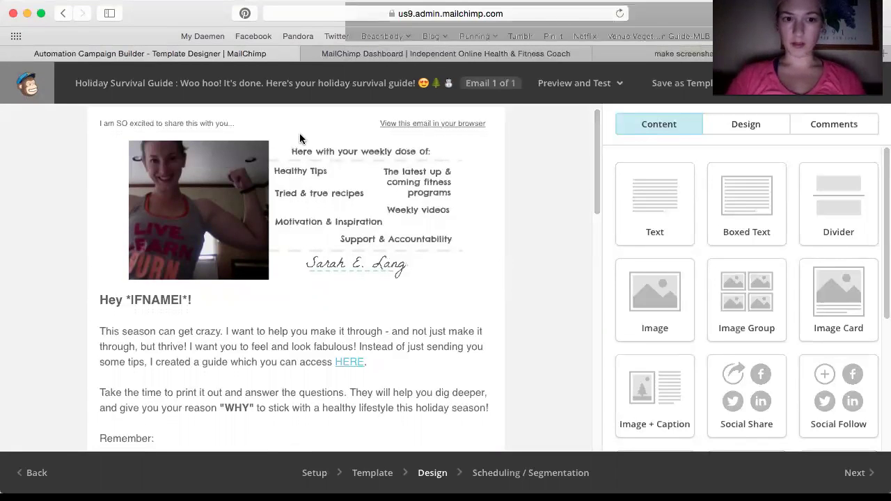
pyautogui.moveTo(348, 124)
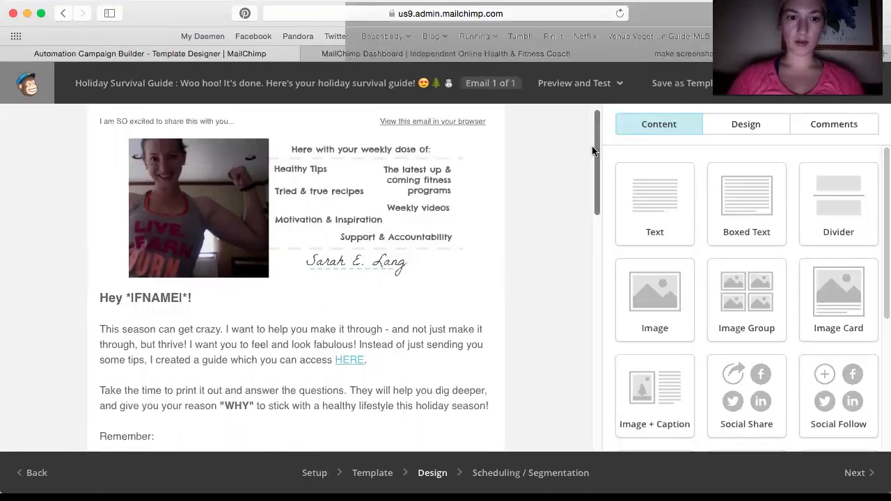
pyautogui.moveTo(596, 133); pyautogui.dragTo(599, 202)
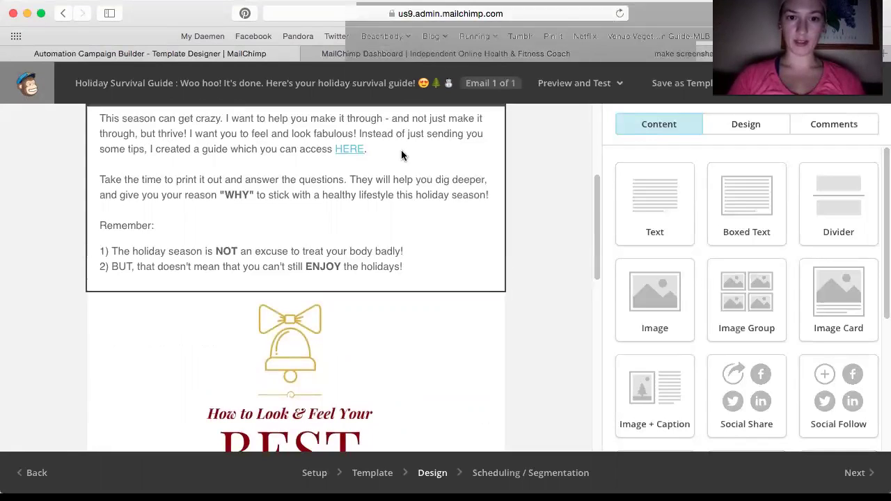
pyautogui.moveTo(597, 193); pyautogui.dragTo(597, 211)
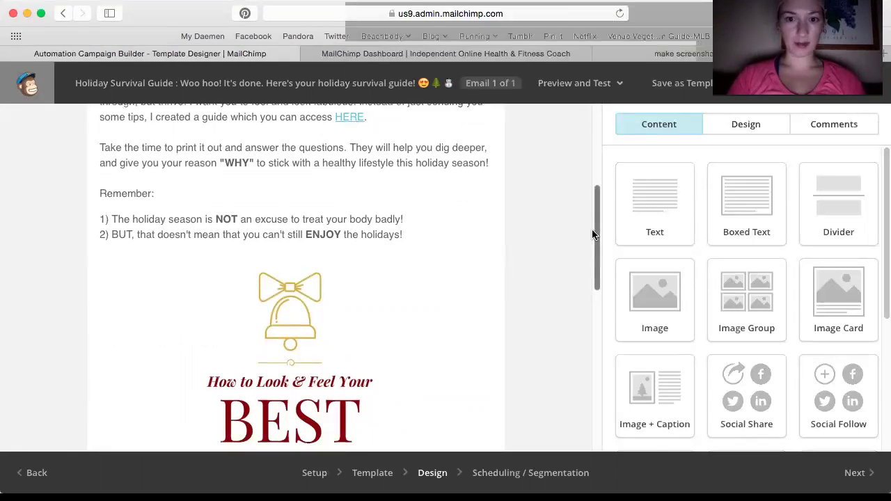
pyautogui.scroll(-2, 594, 233)
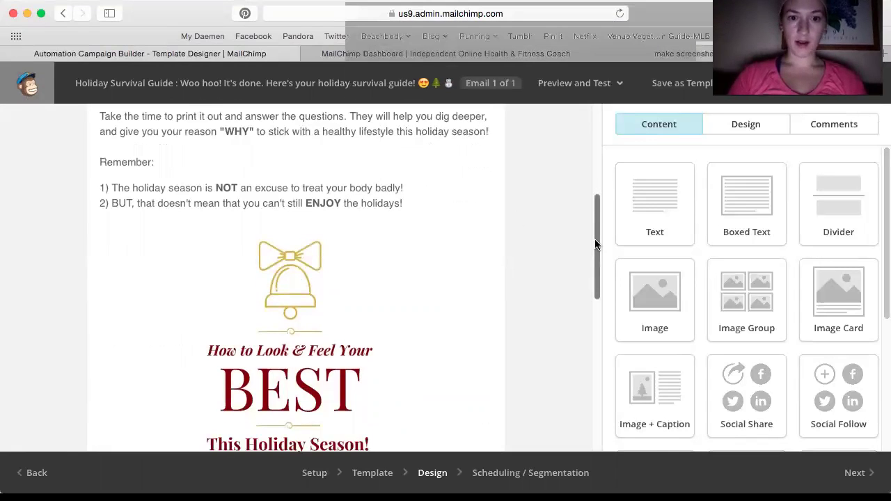
pyautogui.moveTo(596, 246); pyautogui.dragTo(590, 404)
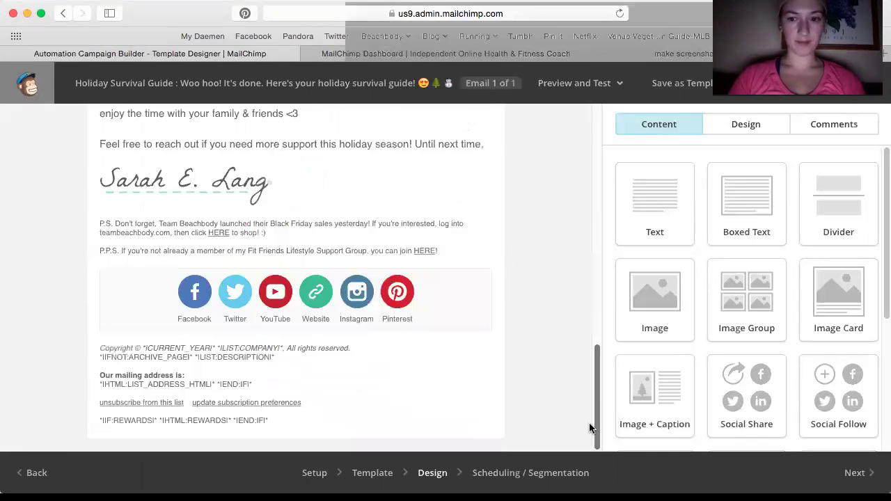
# Keep sending every day and as soon as possible, leave segmentation off, and save
pyautogui.click(867, 473)
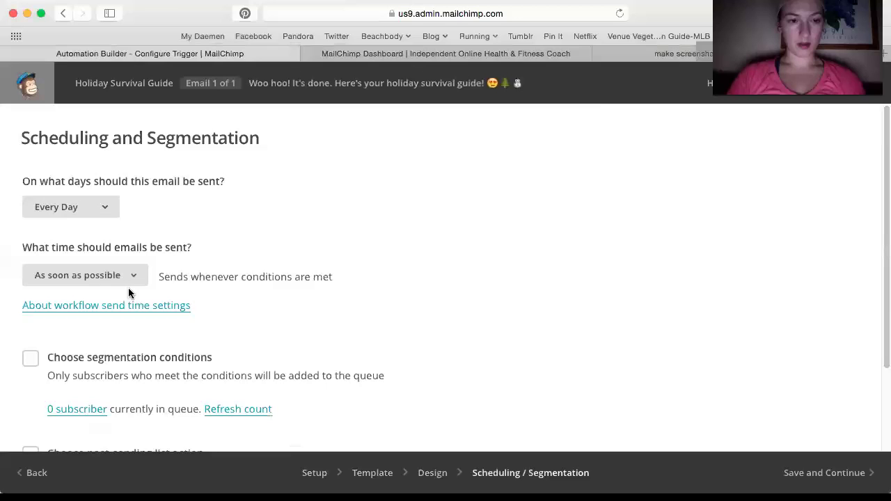
pyautogui.click(102, 207)
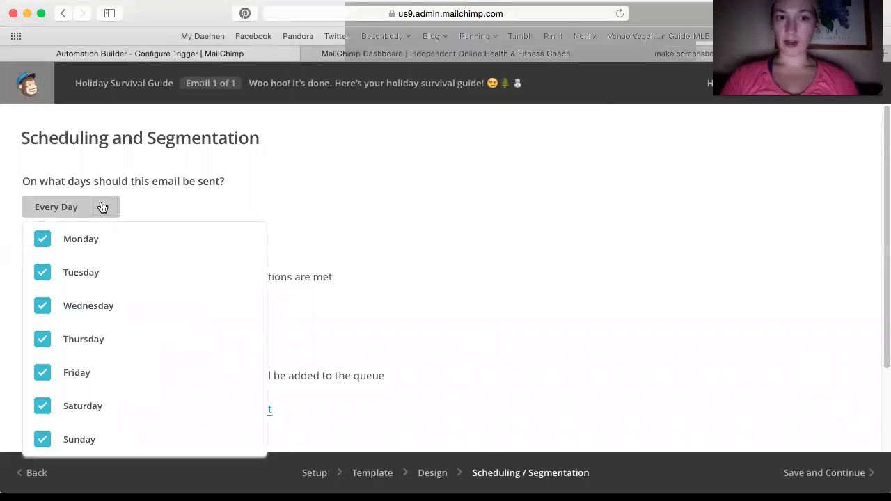
pyautogui.click(103, 207)
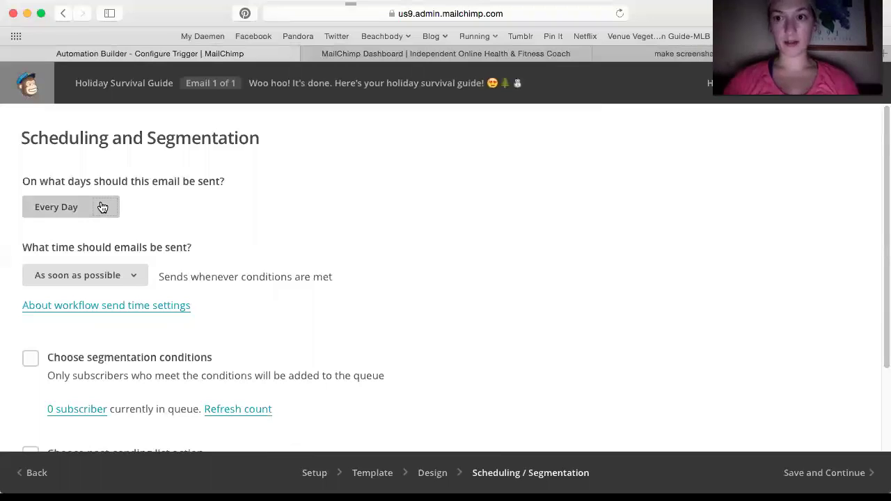
pyautogui.click(64, 277)
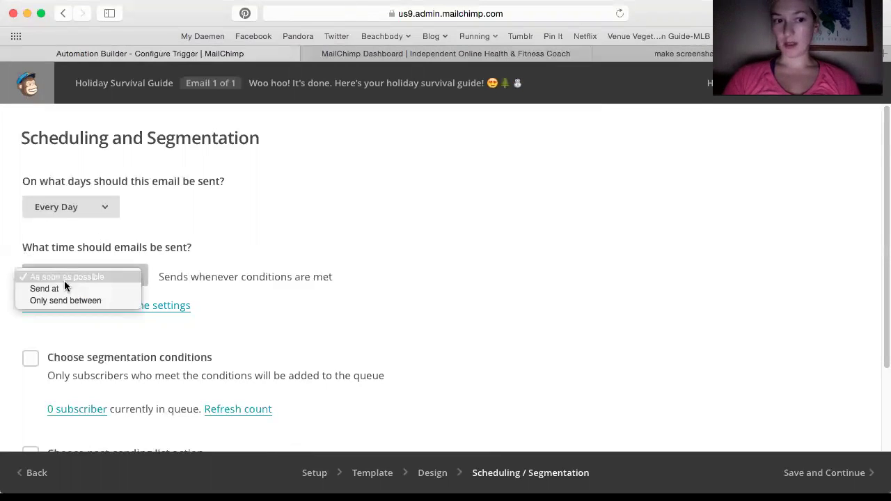
pyautogui.click(61, 287)
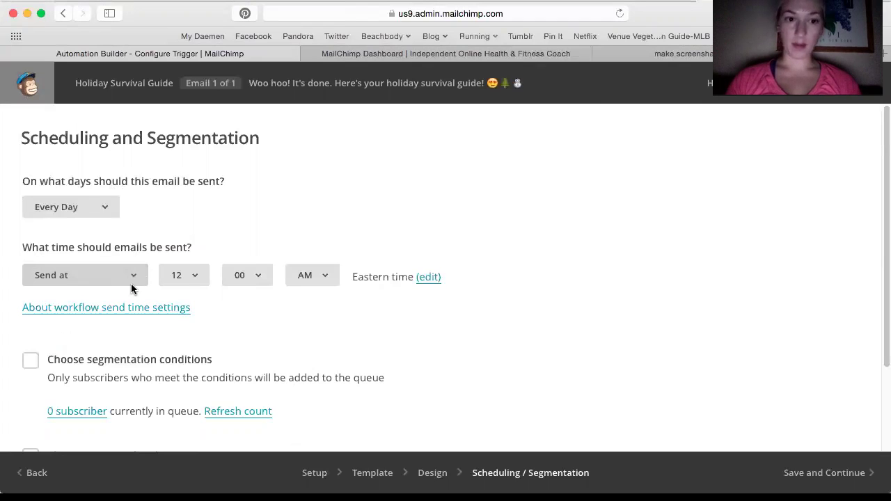
pyautogui.click(129, 281)
pyautogui.click(125, 264)
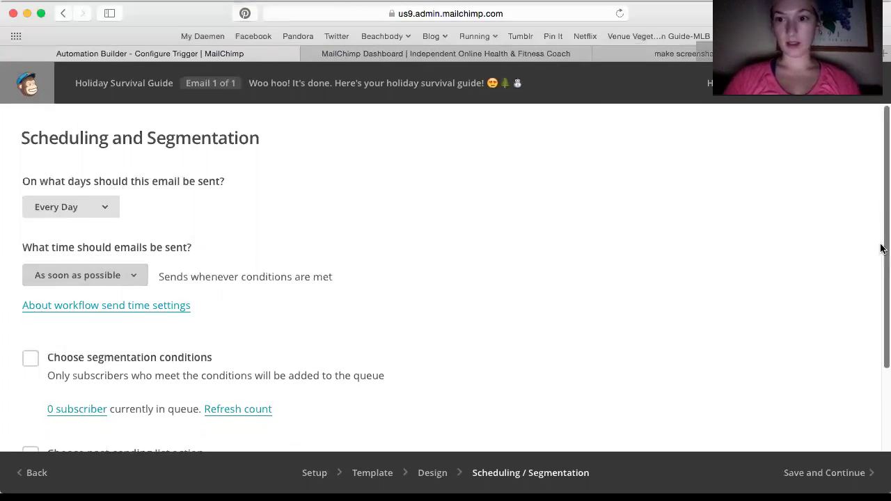
pyautogui.moveTo(881, 285); pyautogui.dragTo(881, 412)
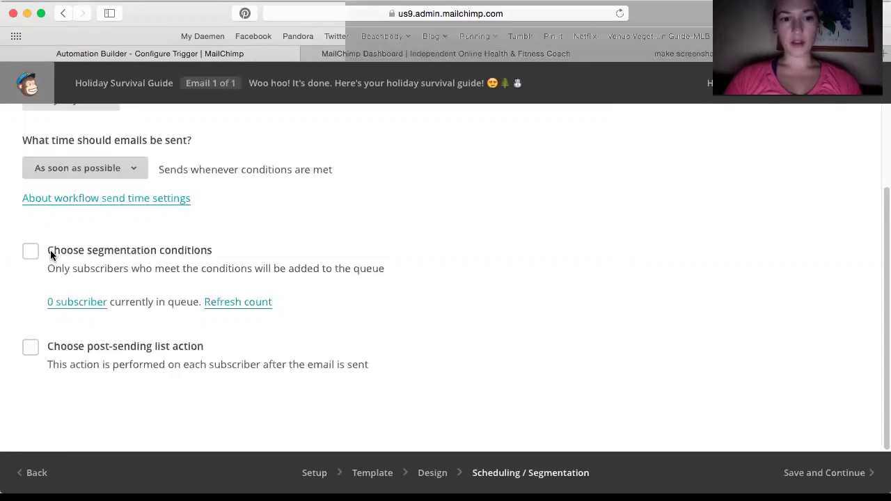
pyautogui.click(191, 250)
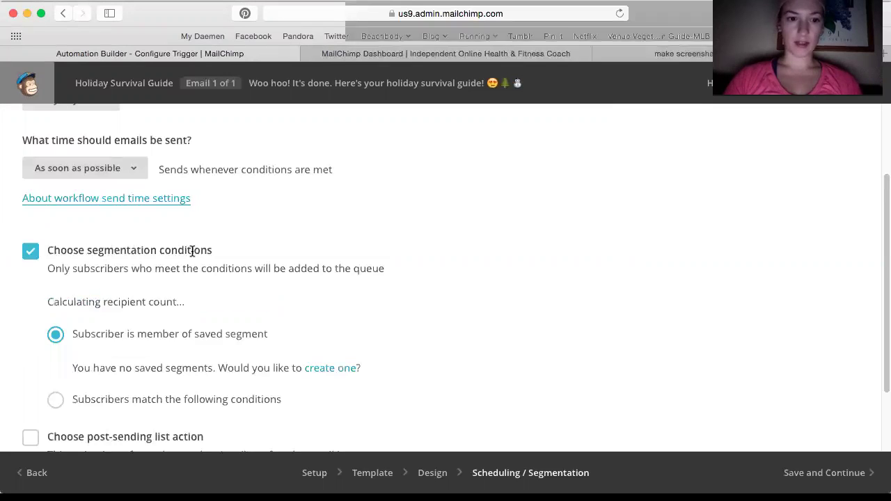
pyautogui.click(31, 253)
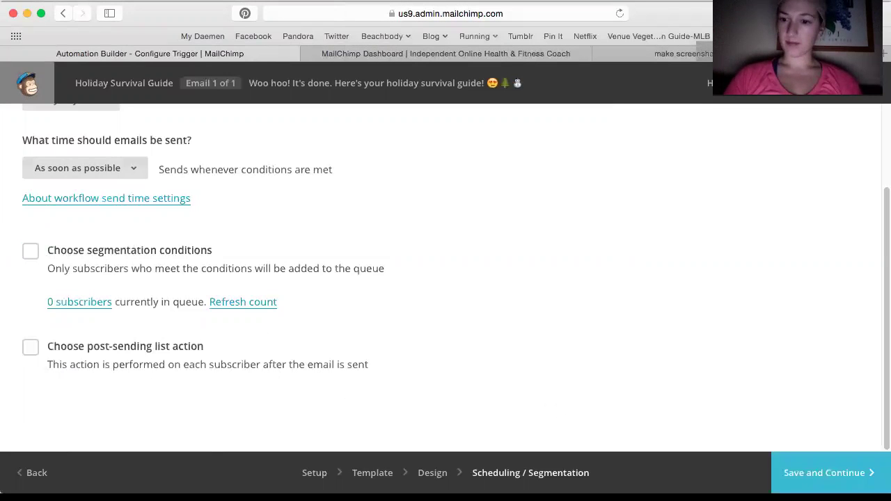
pyautogui.click(829, 473)
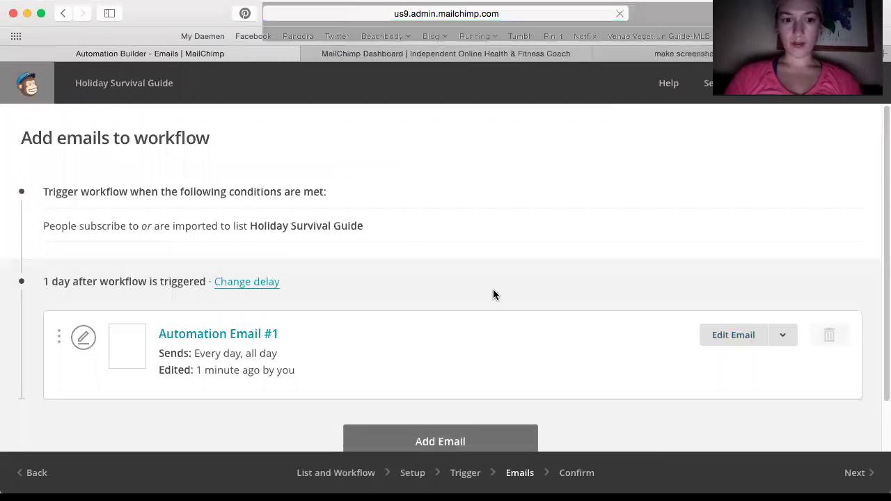
# Change Automation Email #1's delay from 1 day to immediately after triggering
pyautogui.scroll(-2, 882, 349)
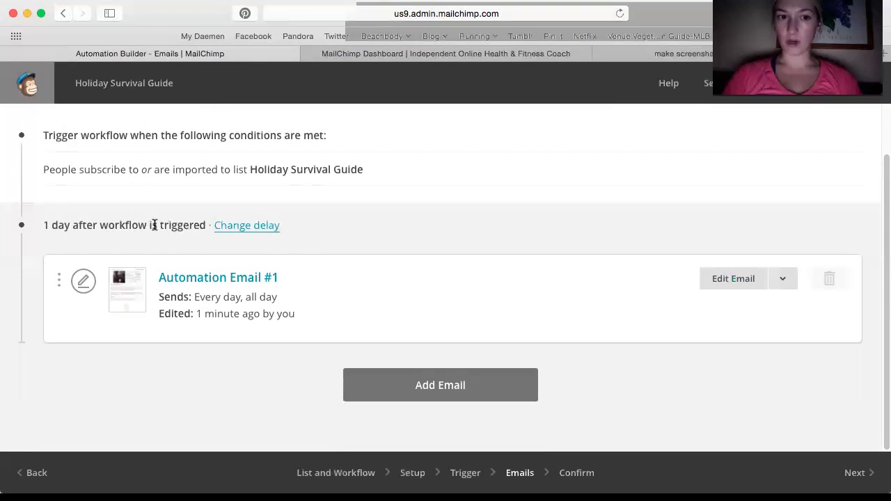
pyautogui.click(218, 231)
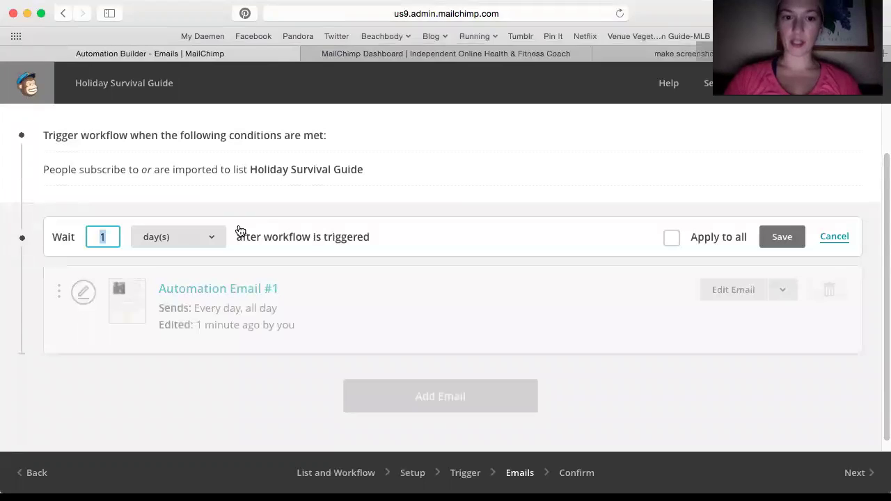
pyautogui.click(175, 240)
pyautogui.click(163, 216)
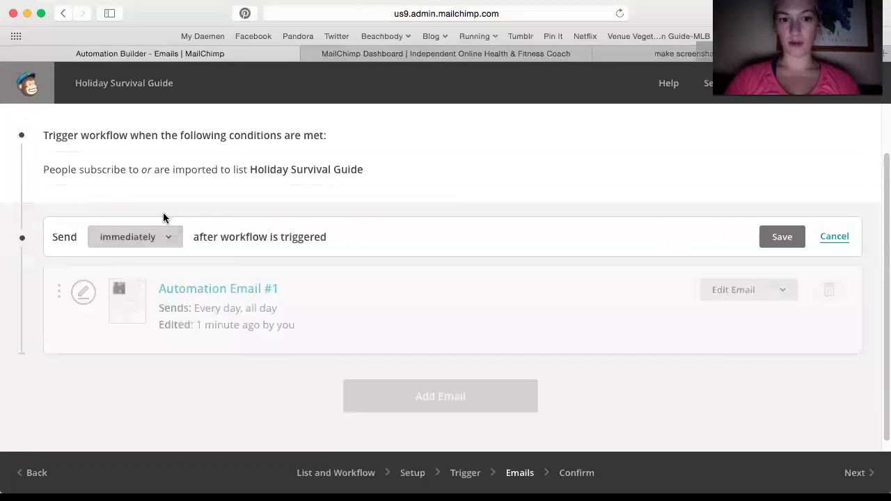
pyautogui.click(764, 238)
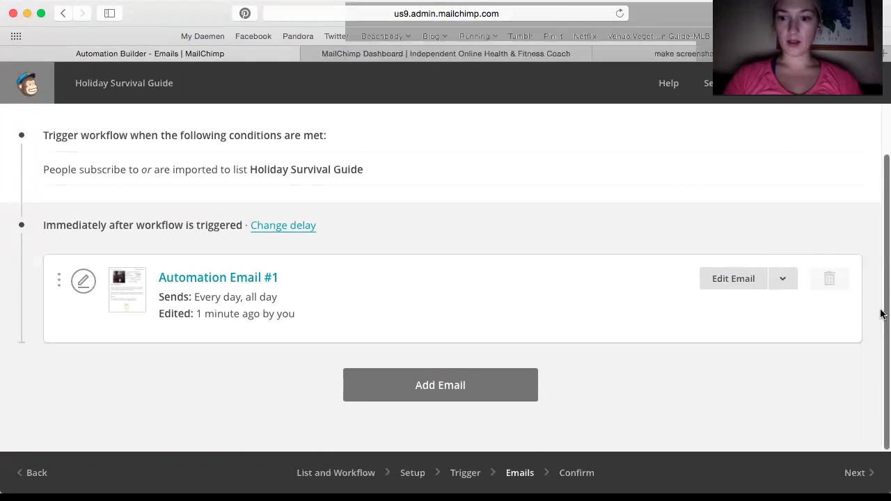
pyautogui.moveTo(881, 313); pyautogui.dragTo(882, 370)
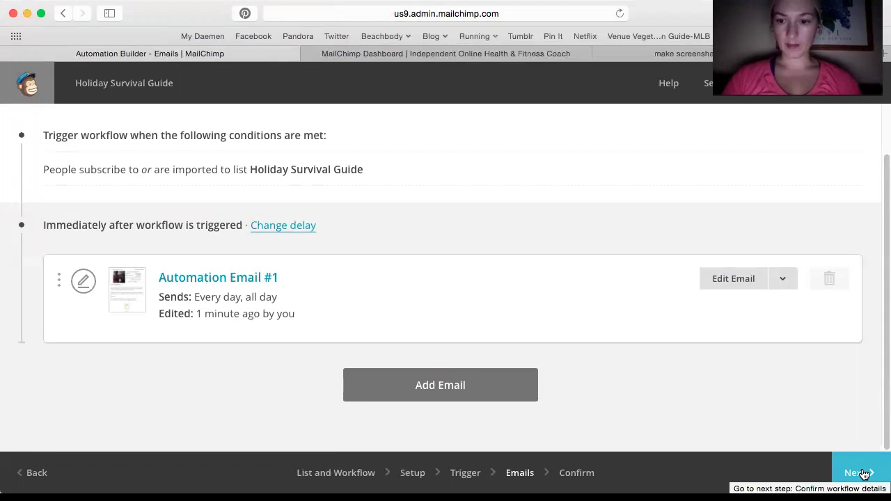
# Add Automation Email #2 and set its wait to 3 weeks after the previous email
pyautogui.click(456, 390)
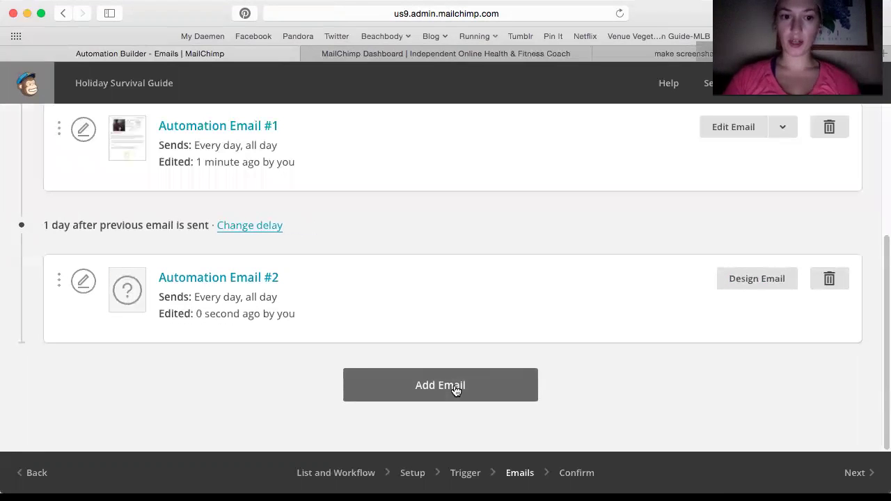
pyautogui.click(227, 230)
pyautogui.click(194, 233)
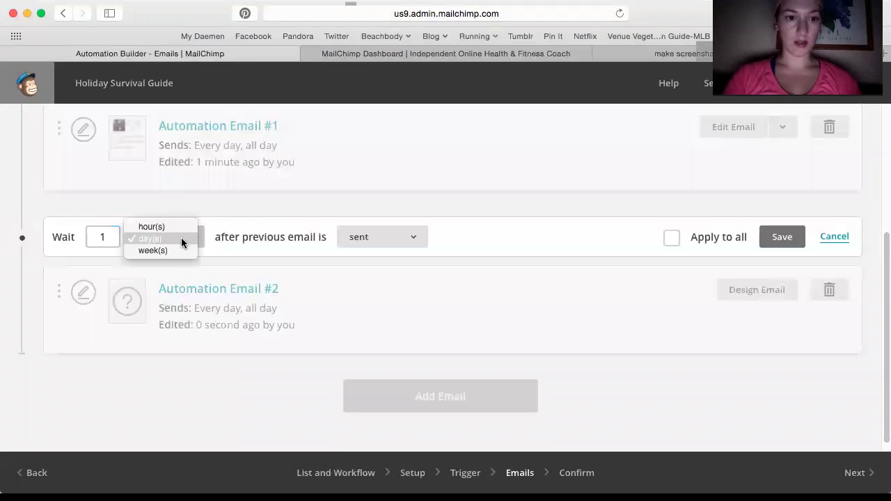
pyautogui.click(174, 249)
pyautogui.click(103, 237)
pyautogui.doubleClick(103, 237)
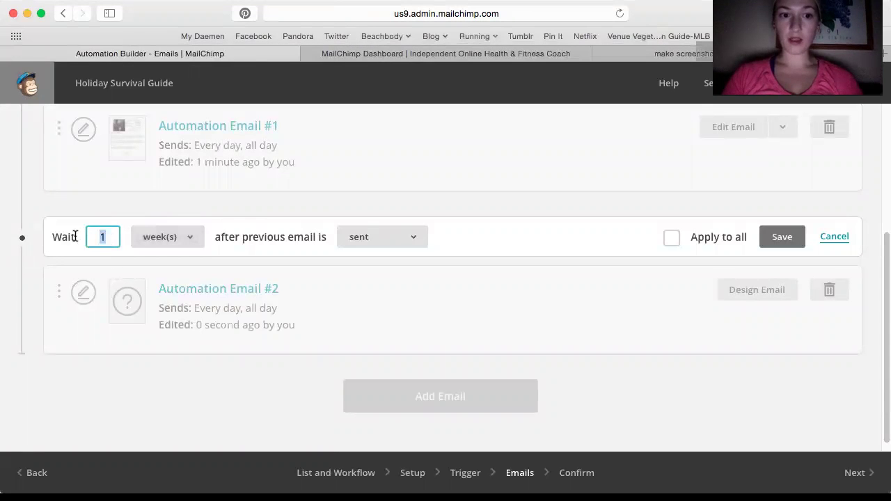
pyautogui.write('3')
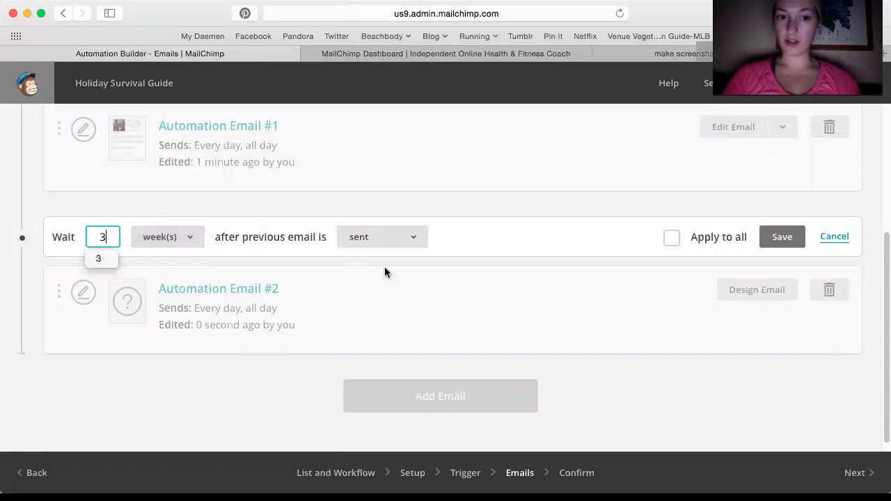
pyautogui.click(385, 271)
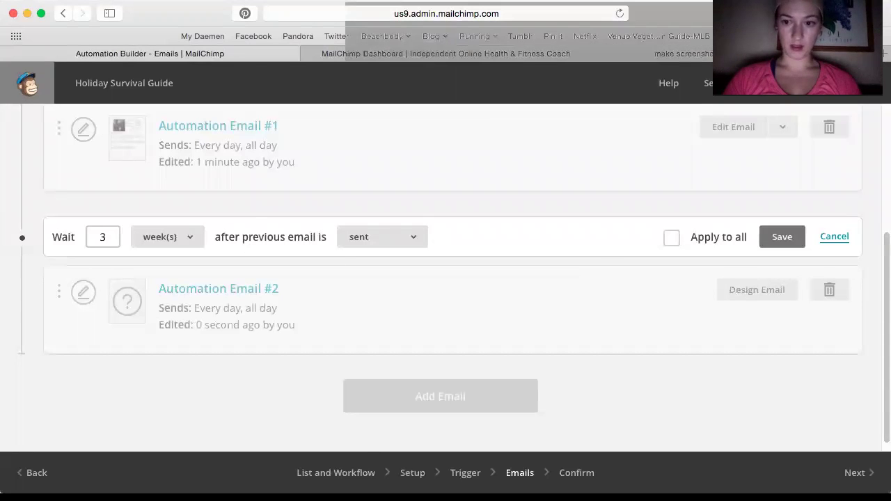
pyautogui.click(774, 237)
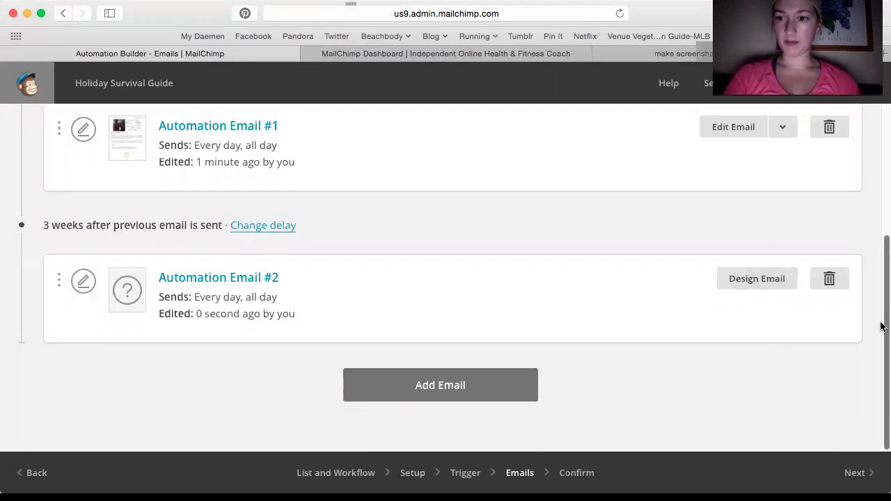
pyautogui.moveTo(881, 326); pyautogui.dragTo(882, 378)
# Check the Confirm step's Emails section, then return to the Emails step
pyautogui.click(860, 473)
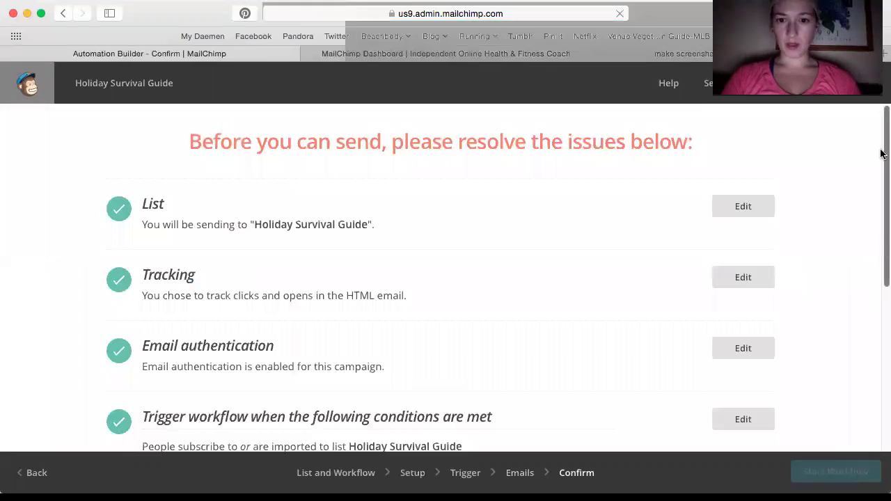
pyautogui.moveTo(881, 154); pyautogui.dragTo(882, 339)
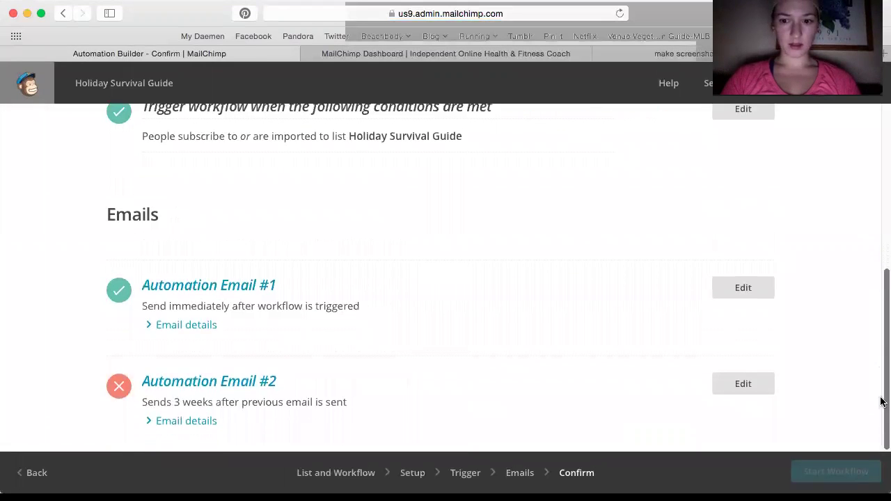
pyautogui.click(509, 473)
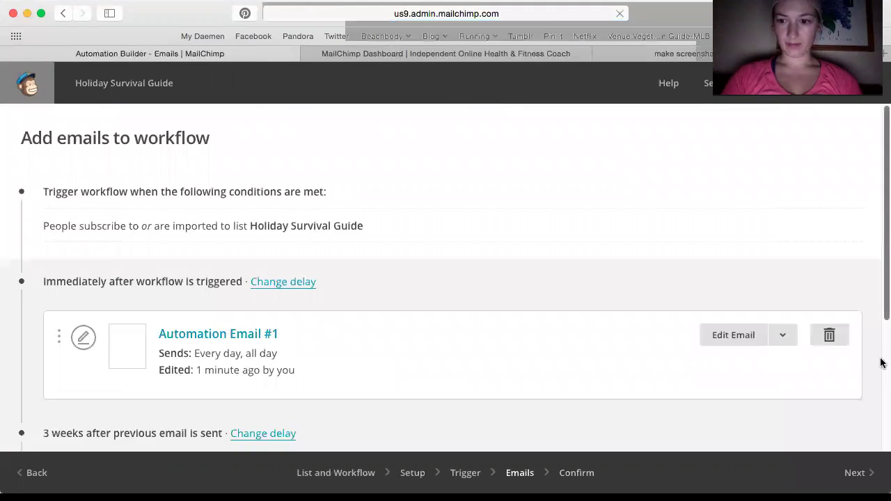
# Remove Automation Email #2, confirming the deletion in the dialog
pyautogui.scroll(-4, 861, 349)
pyautogui.click(830, 278)
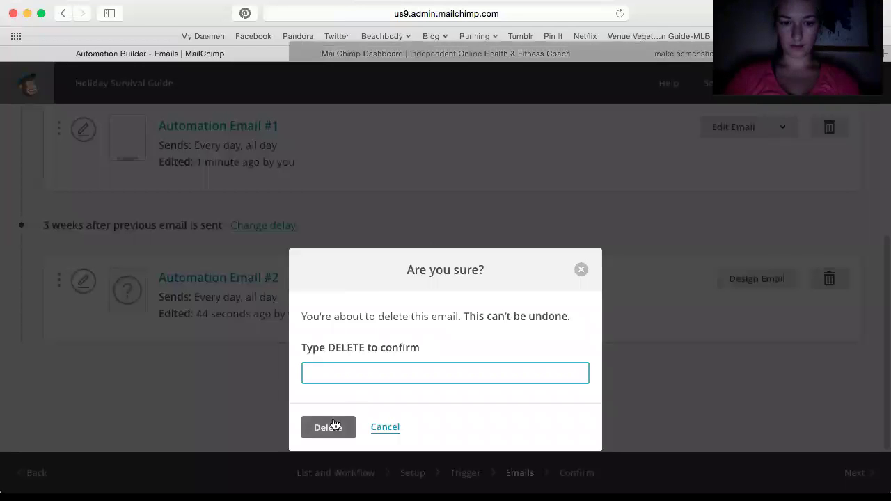
pyautogui.write('DELETE')
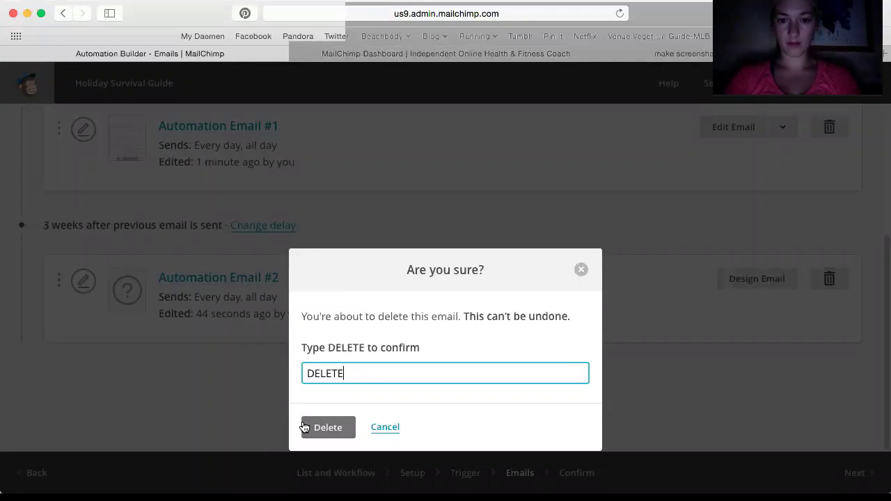
pyautogui.click(305, 427)
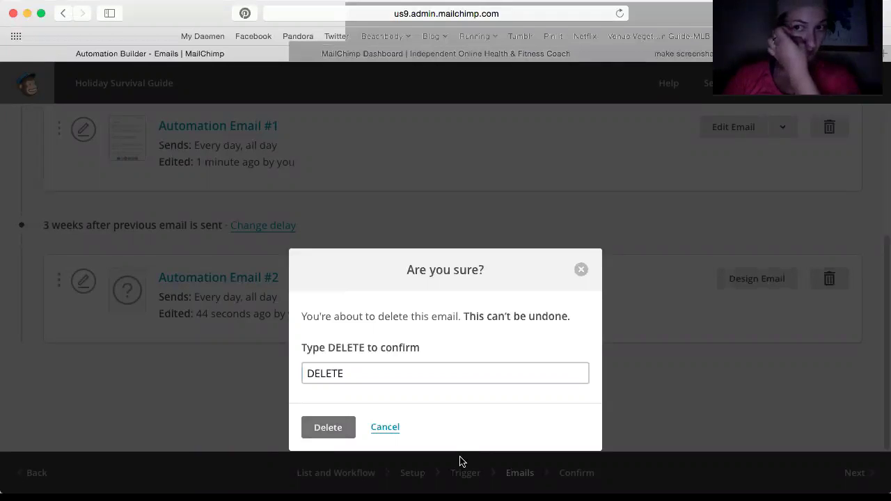
pyautogui.click(324, 430)
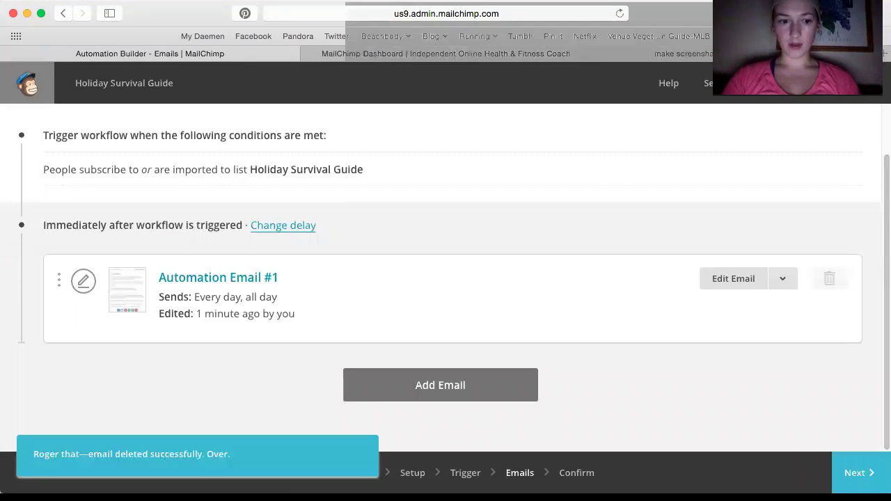
# Start the one-email Holiday Survival Guide workflow and return to the Automation overview
pyautogui.click(861, 479)
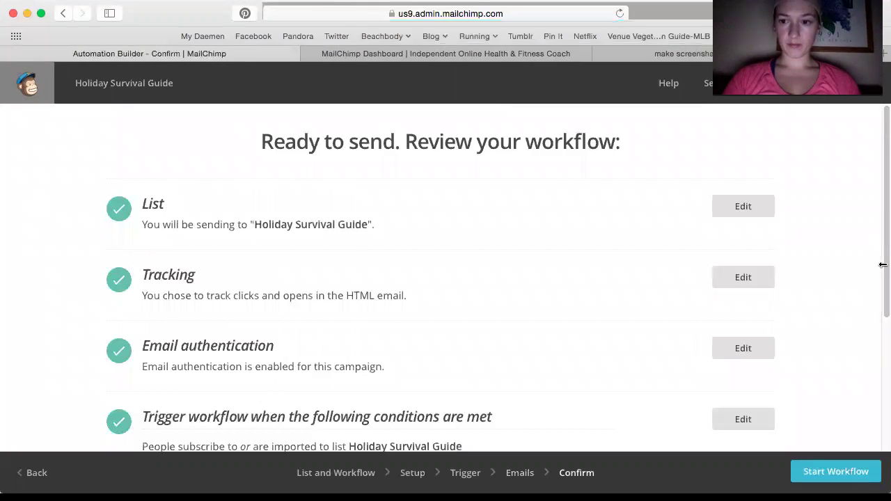
pyautogui.scroll(-1, 881, 299)
pyautogui.scroll(-5, 881, 299)
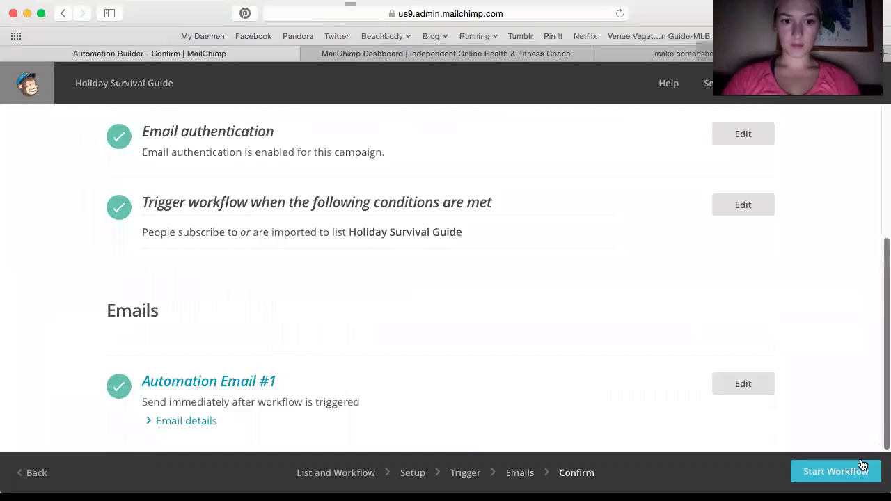
pyautogui.click(836, 471)
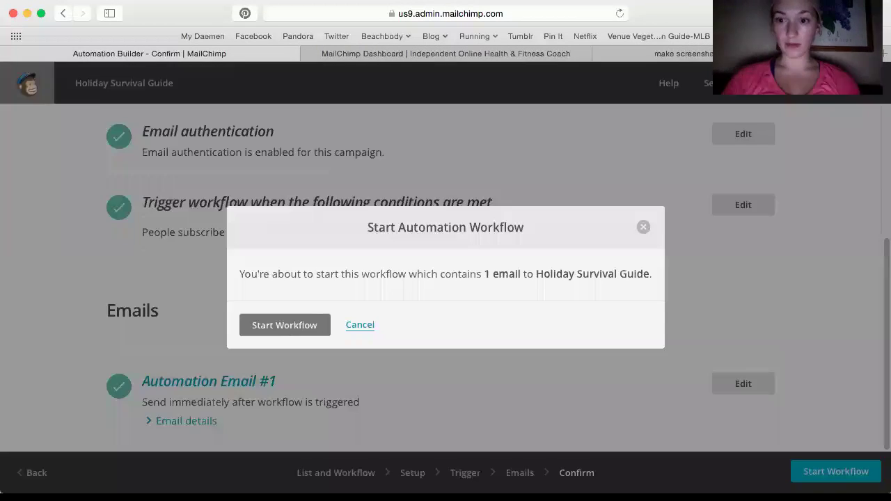
pyautogui.click(311, 336)
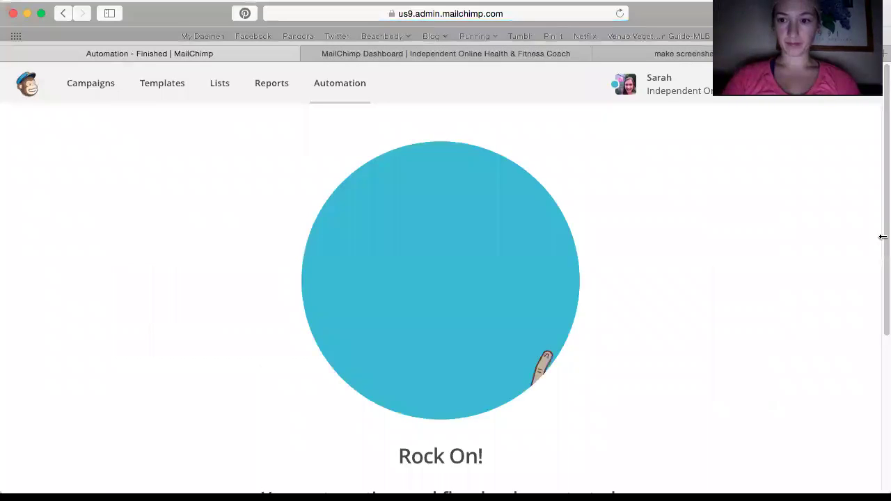
pyautogui.moveTo(881, 242); pyautogui.dragTo(881, 363)
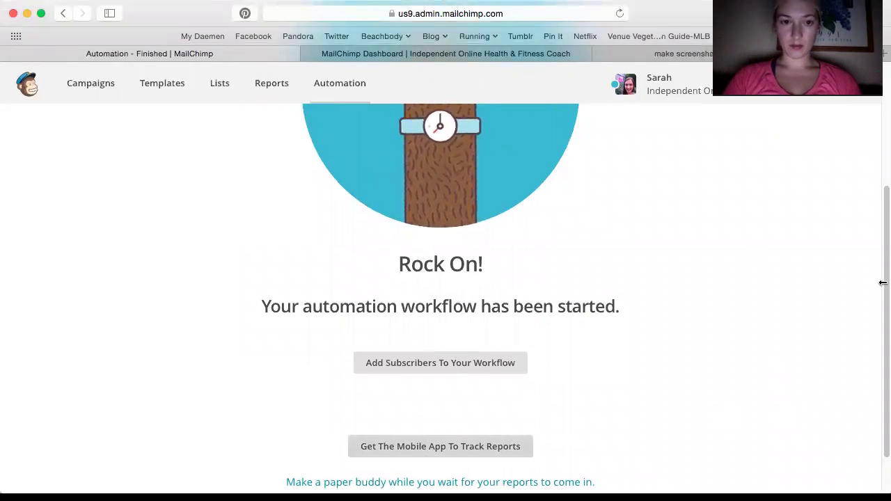
pyautogui.click(331, 96)
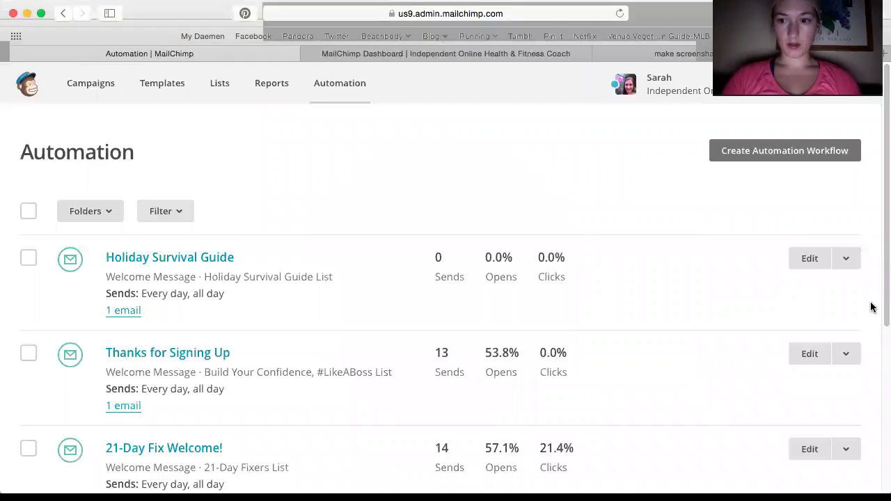
# Reopen the Holiday Survival Guide workflow and highlight its selected list and Welcome Message workflow
pyautogui.click(808, 259)
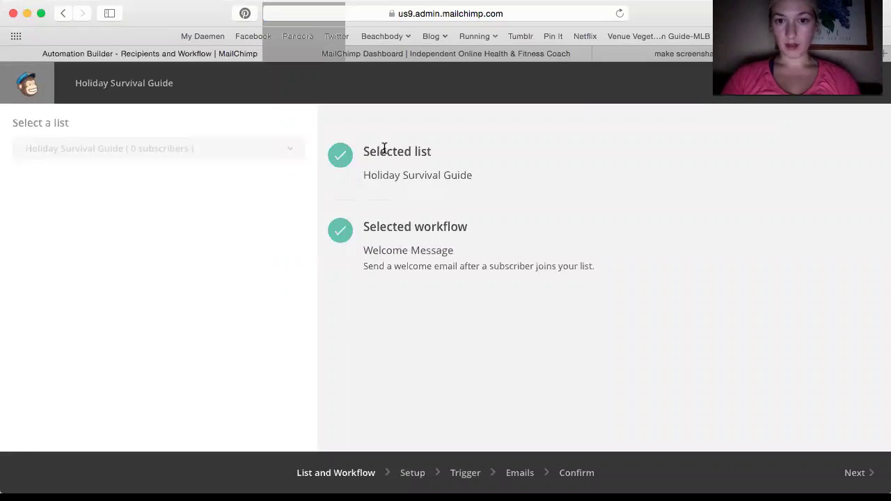
pyautogui.moveTo(362, 151); pyautogui.dragTo(411, 189)
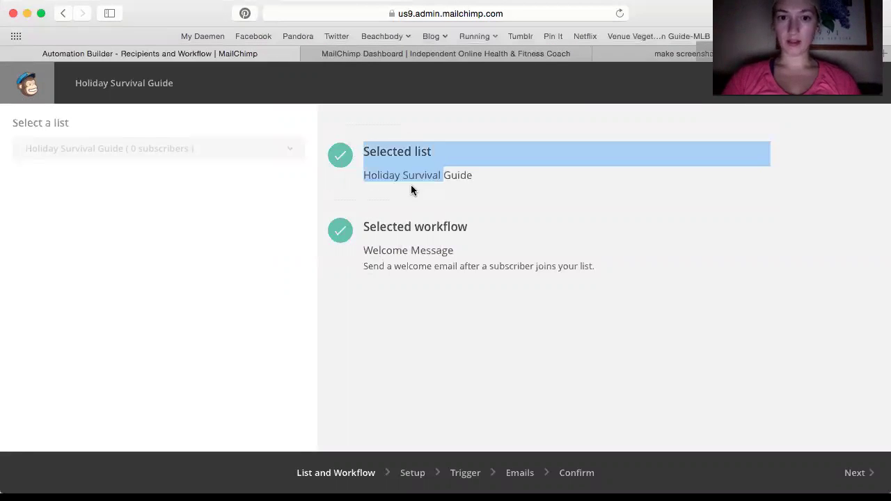
pyautogui.click(385, 202)
pyautogui.moveTo(361, 228); pyautogui.dragTo(453, 251)
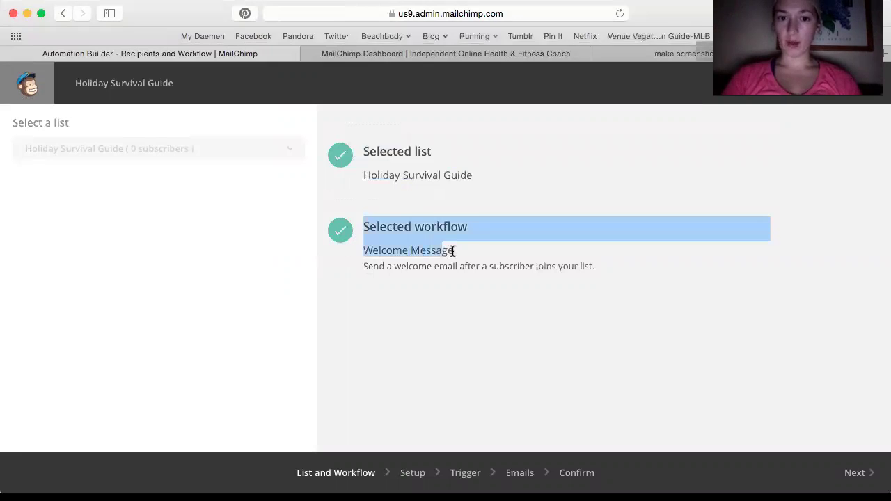
pyautogui.click(390, 262)
pyautogui.tripleClick(362, 269)
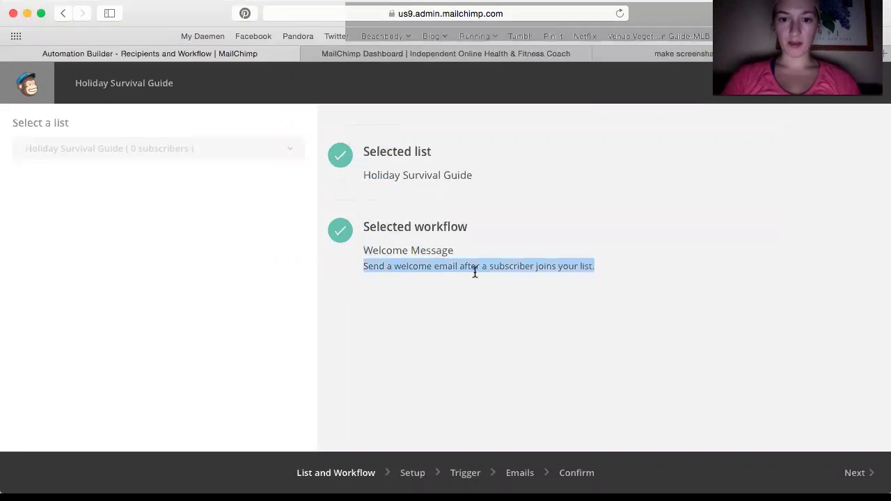
pyautogui.click(592, 270)
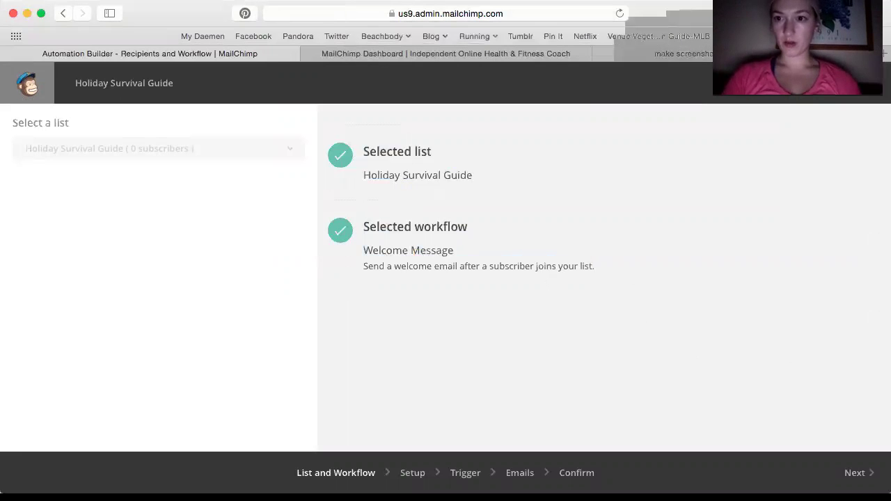
pyautogui.click(836, 83)
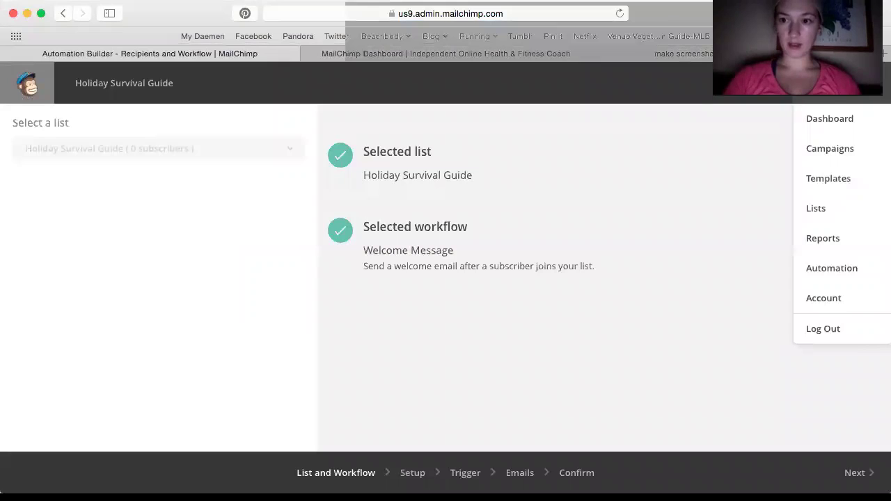
# Open the Holiday Survival Guide list's general signup form and start an intro message above the fields
pyautogui.click(828, 209)
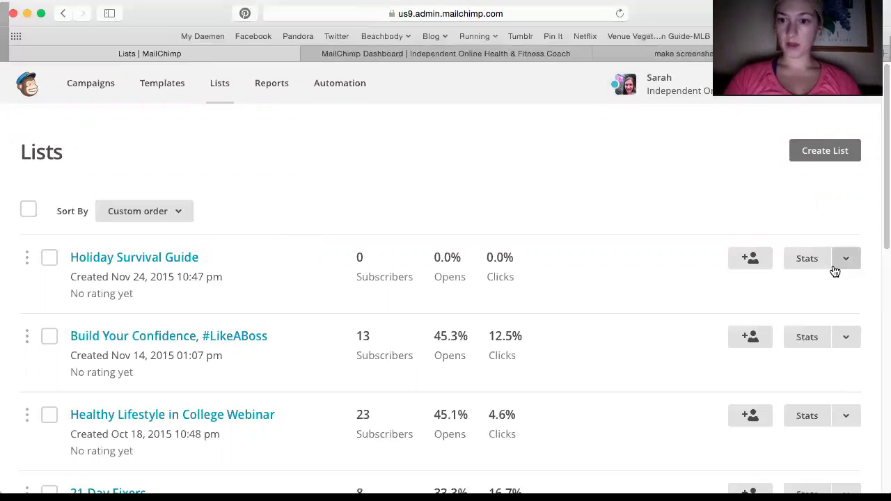
pyautogui.click(168, 263)
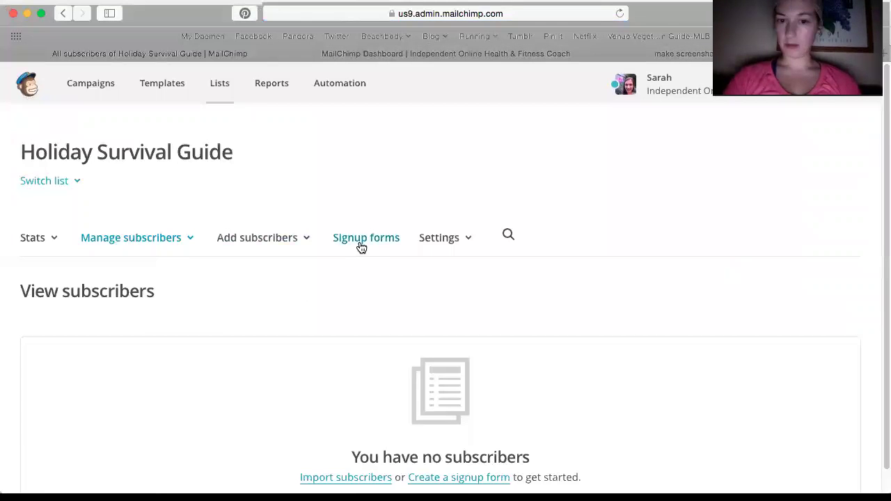
pyautogui.click(362, 242)
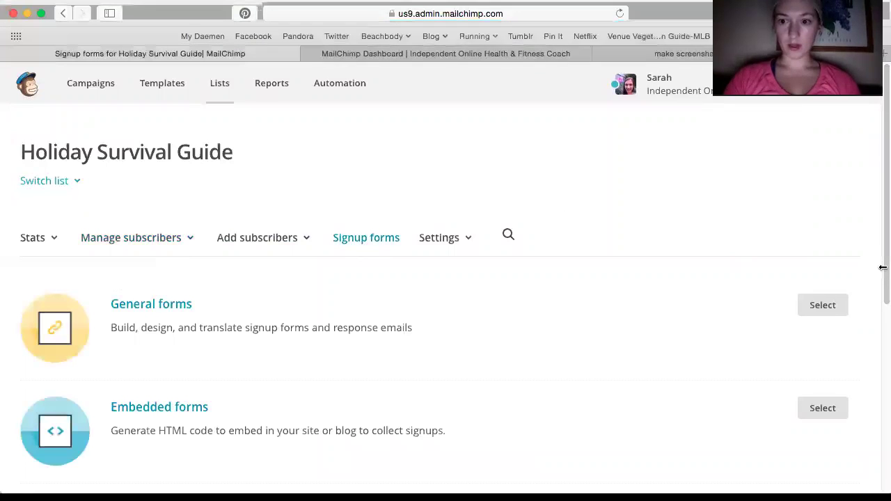
pyautogui.scroll(-3, 857, 262)
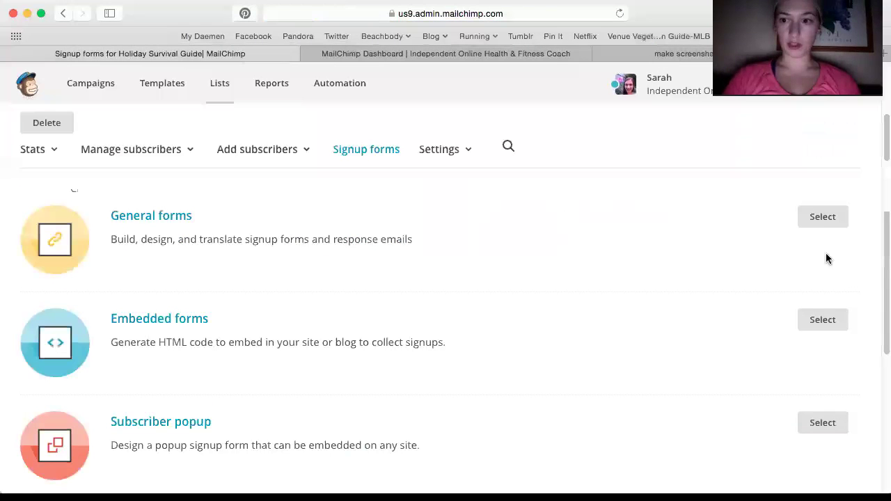
pyautogui.click(822, 217)
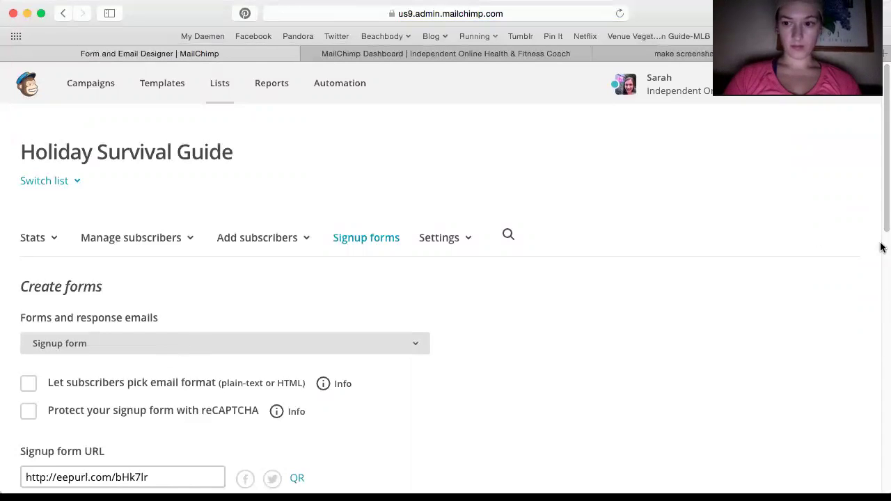
pyautogui.moveTo(881, 219); pyautogui.dragTo(881, 397)
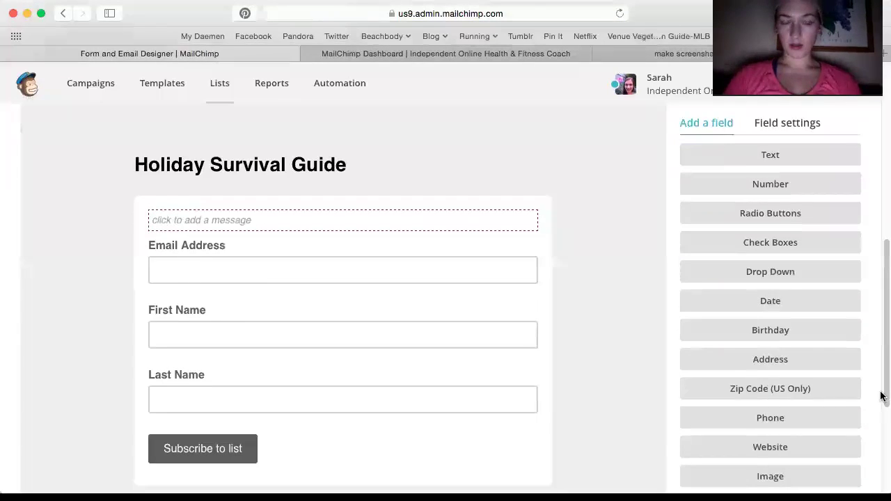
pyautogui.click(263, 224)
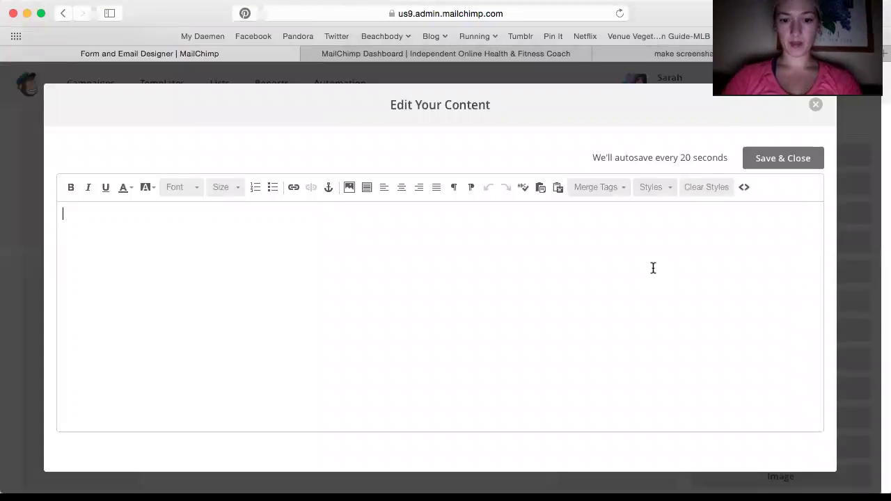
# Enter the intro 'Sign up here to get your totally FREE guide… looking good & feeling fabulous!' and save
pyautogui.write('Sign up here to')
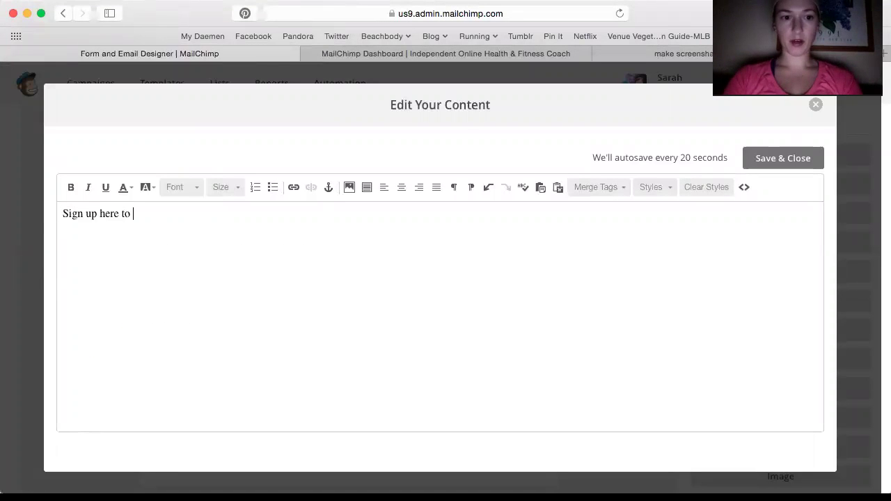
pyautogui.write(' g')
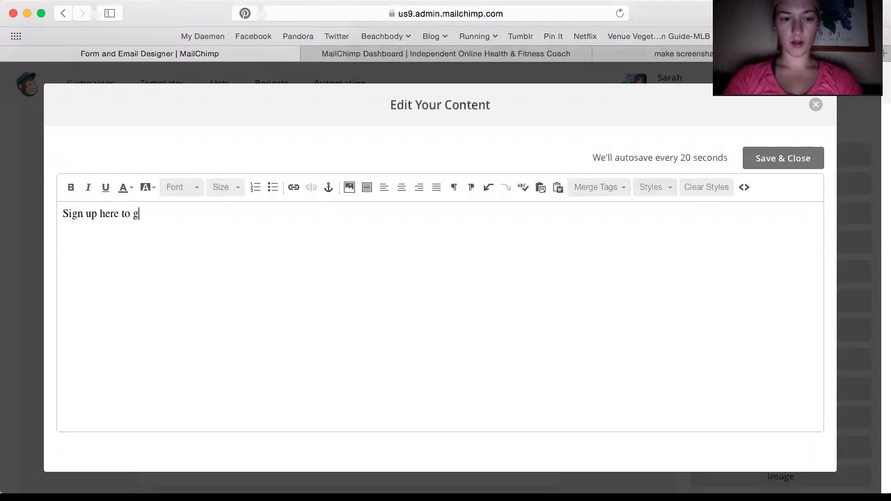
pyautogui.write('et your t')
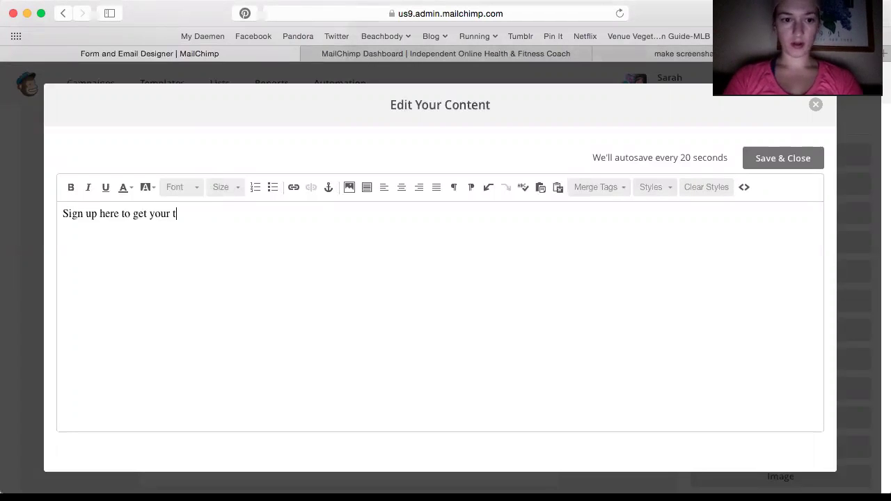
pyautogui.write('otally FREE g')
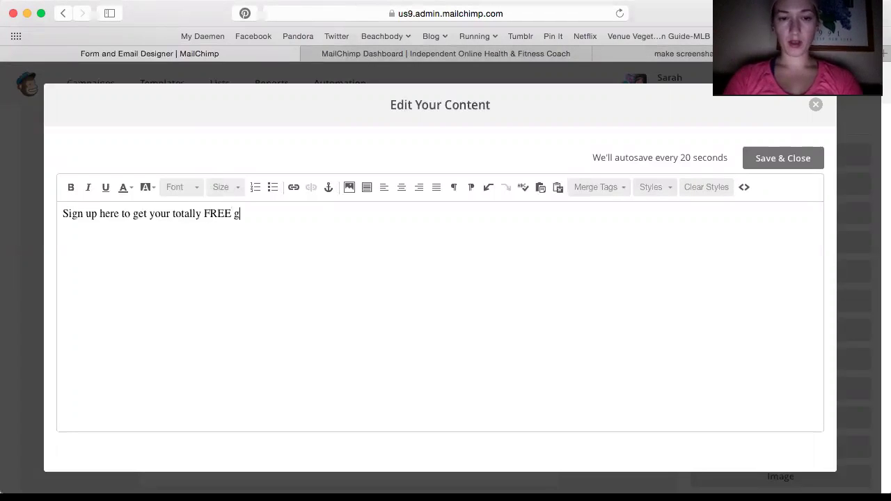
pyautogui.write('uide on how to get t')
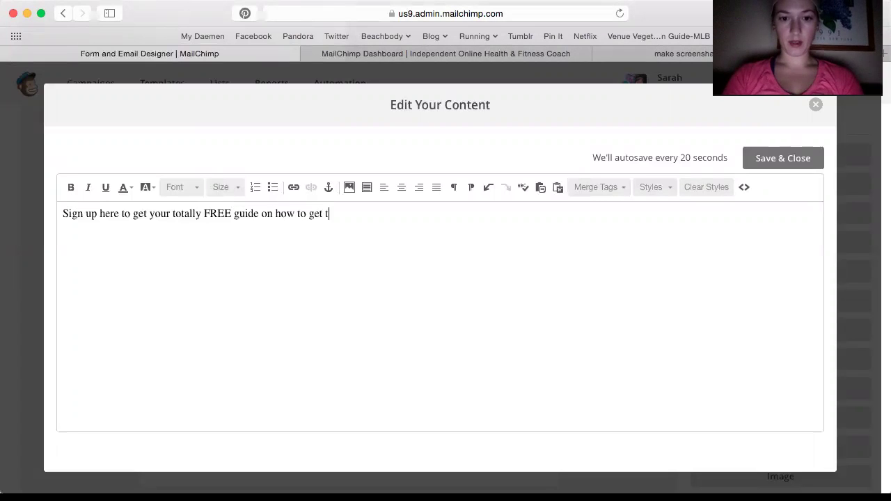
pyautogui.write('hrough the holiday season while f')
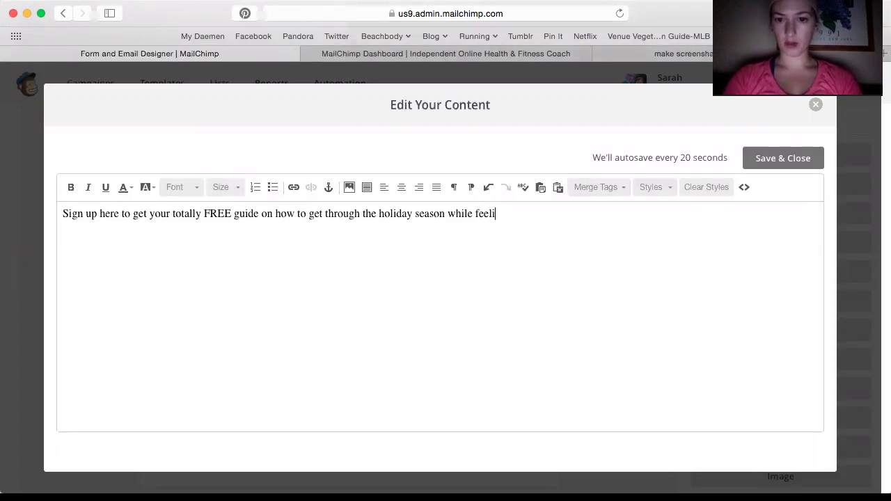
pyautogui.press('BackSpace')
pyautogui.write('looking g')
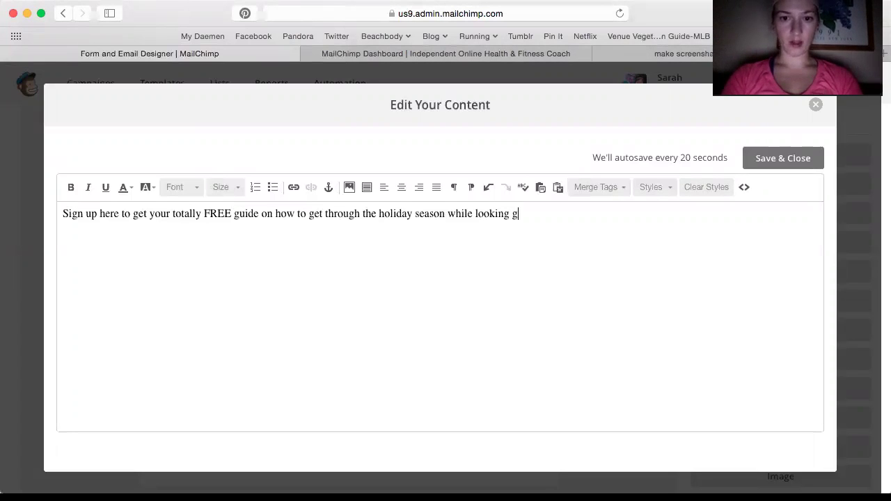
pyautogui.write('ood & feeling fabulous!')
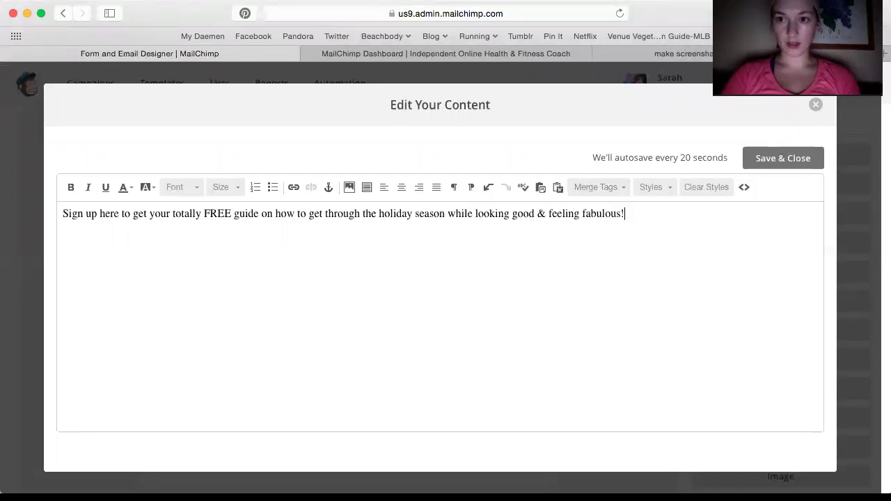
pyautogui.click(797, 159)
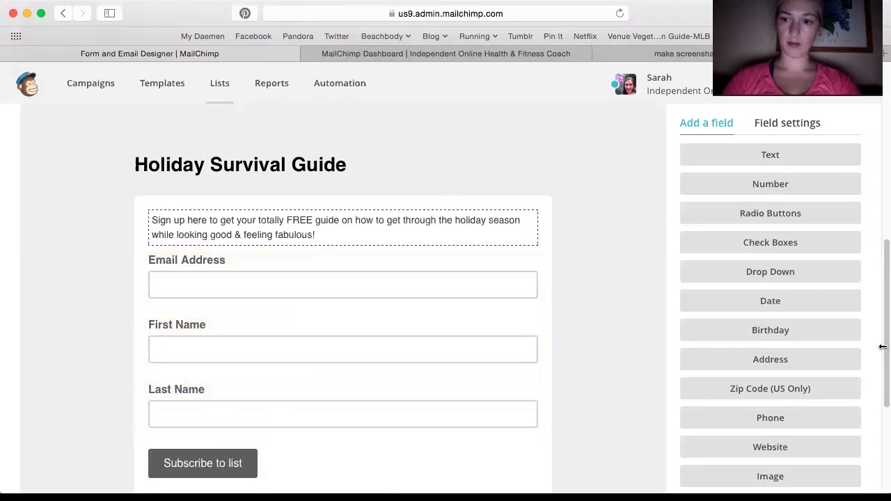
pyautogui.scroll(-6, 881, 351)
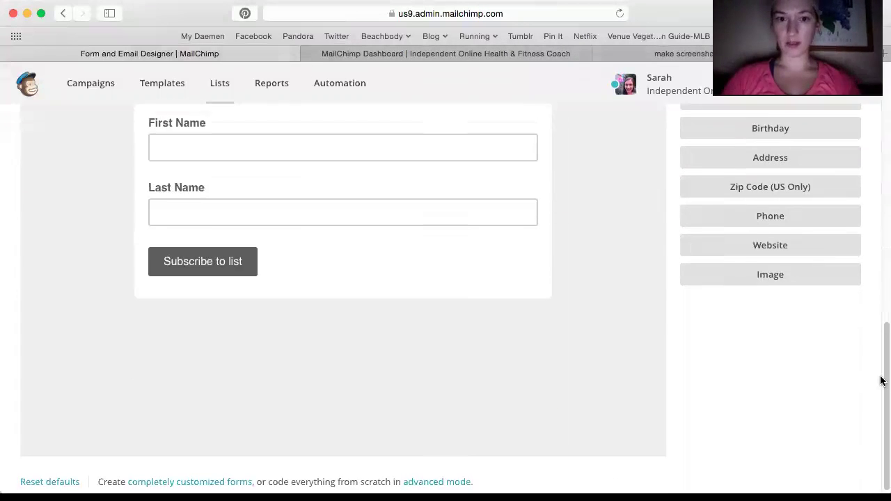
pyautogui.moveTo(881, 381); pyautogui.dragTo(881, 166)
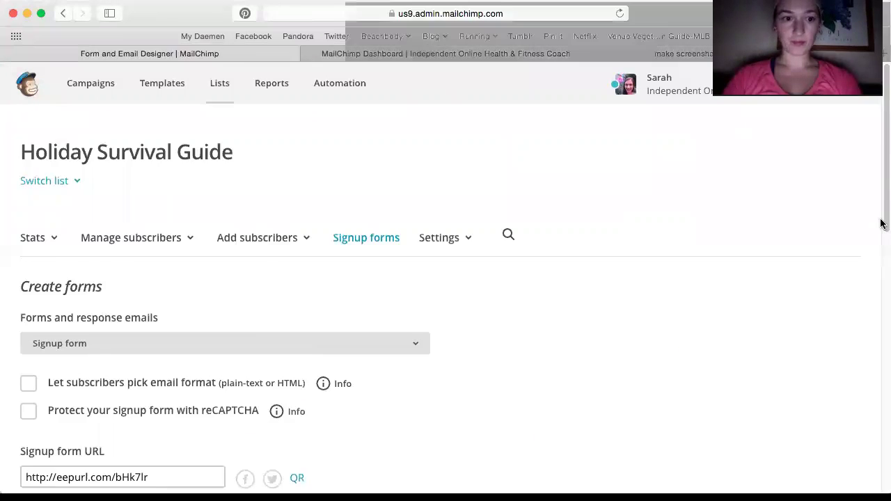
pyautogui.scroll(-4, 882, 224)
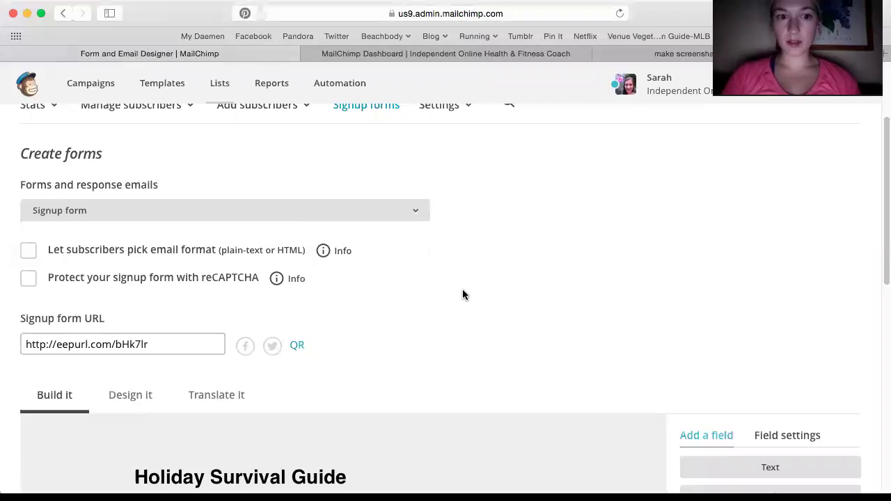
pyautogui.click(146, 345)
pyautogui.moveTo(148, 345); pyautogui.dragTo(8, 339)
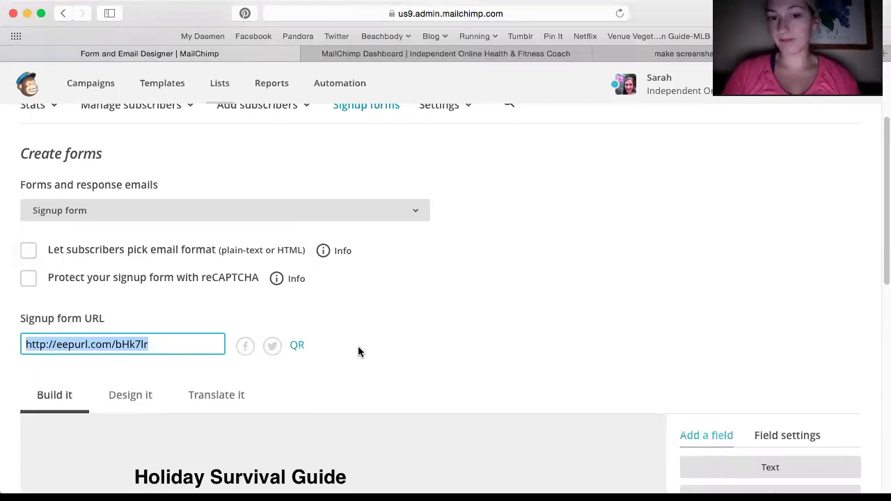
pyautogui.click(466, 328)
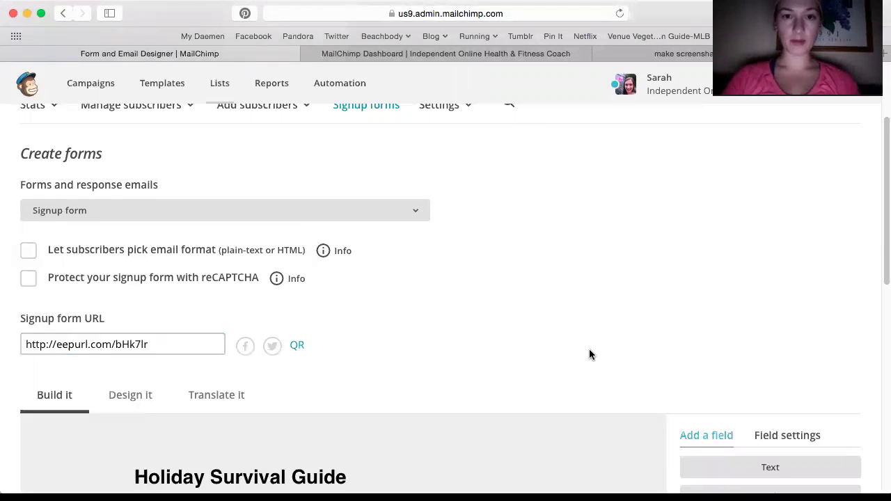